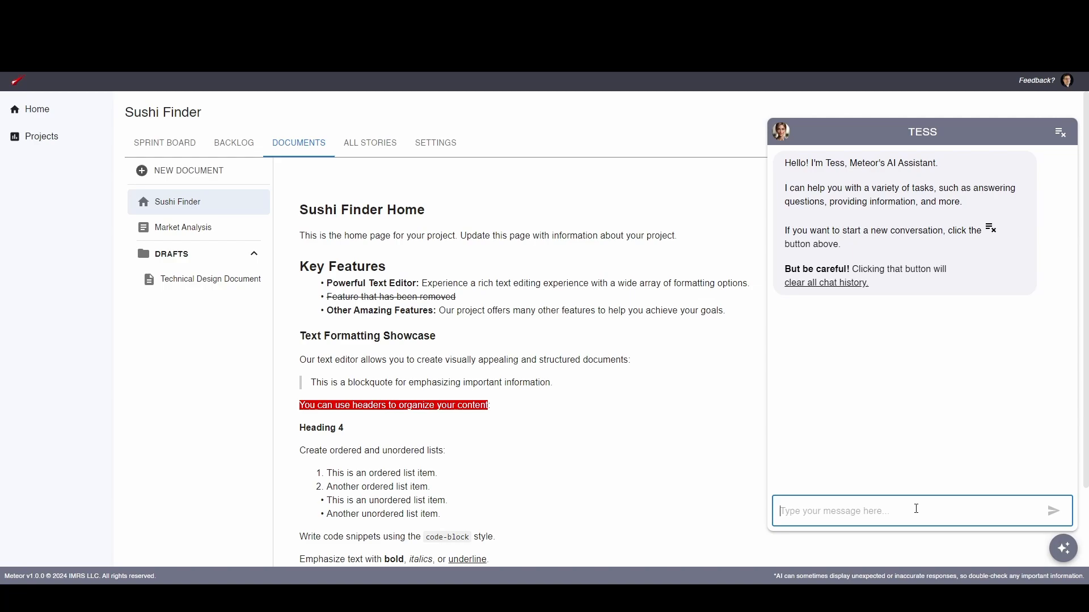
Ask the Tess assistant "What's scrum?" and send the message
{"action": "type", "text": "What's sc"}
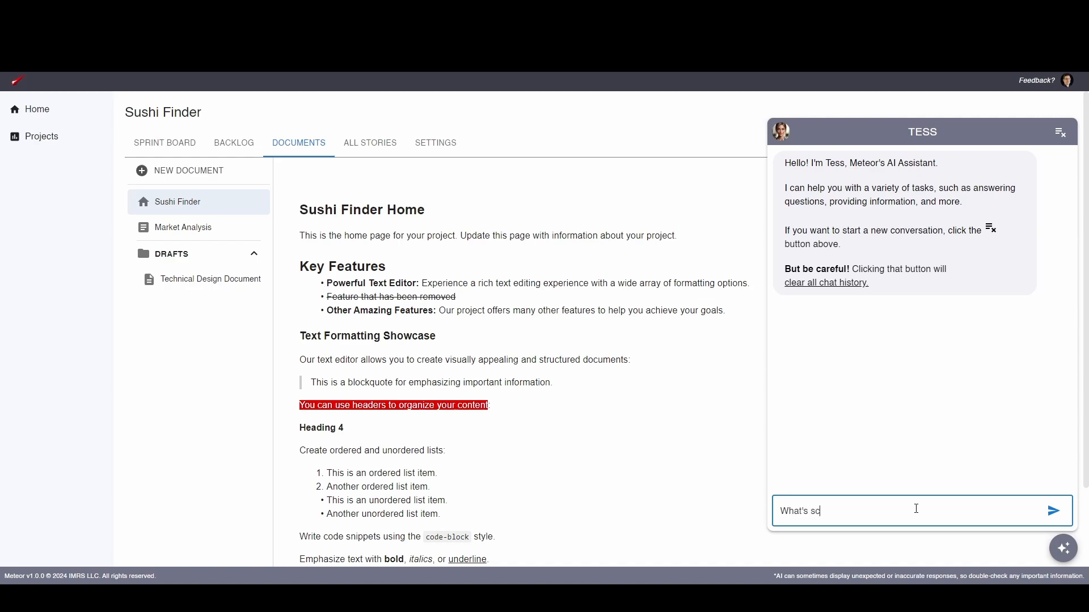
{"action": "type", "text": "rum?"}
{"action": "key", "text": "Return"}
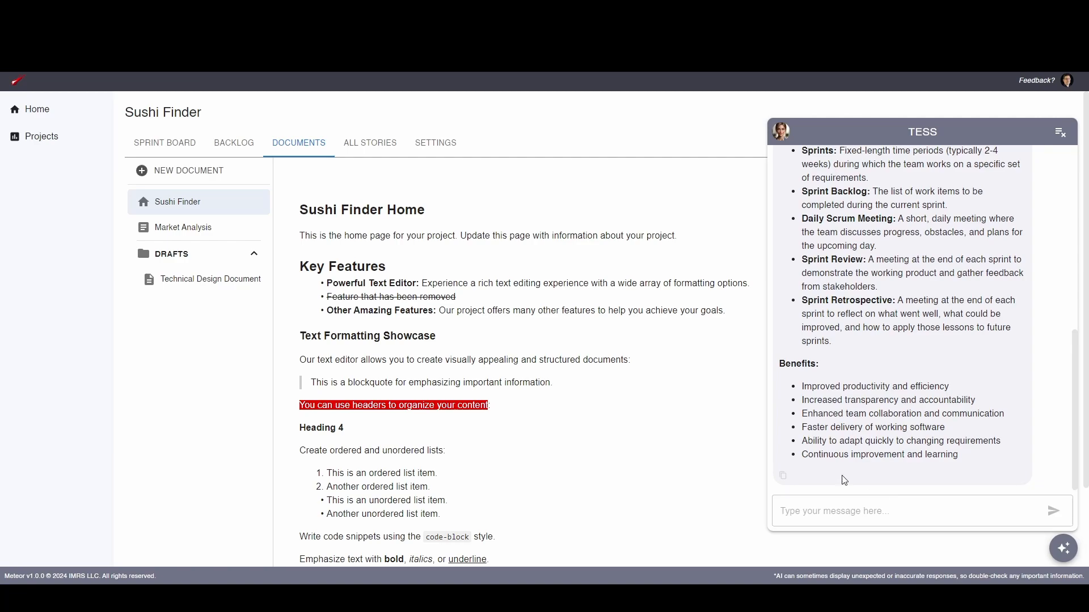
Read the assistant's Scrum explanation, covering its principles, core components and benefits, and highlight the term Sprint Backlog
{"action": "scroll", "coordinate": [929, 373], "scroll_direction": "up", "scroll_amount": 7}
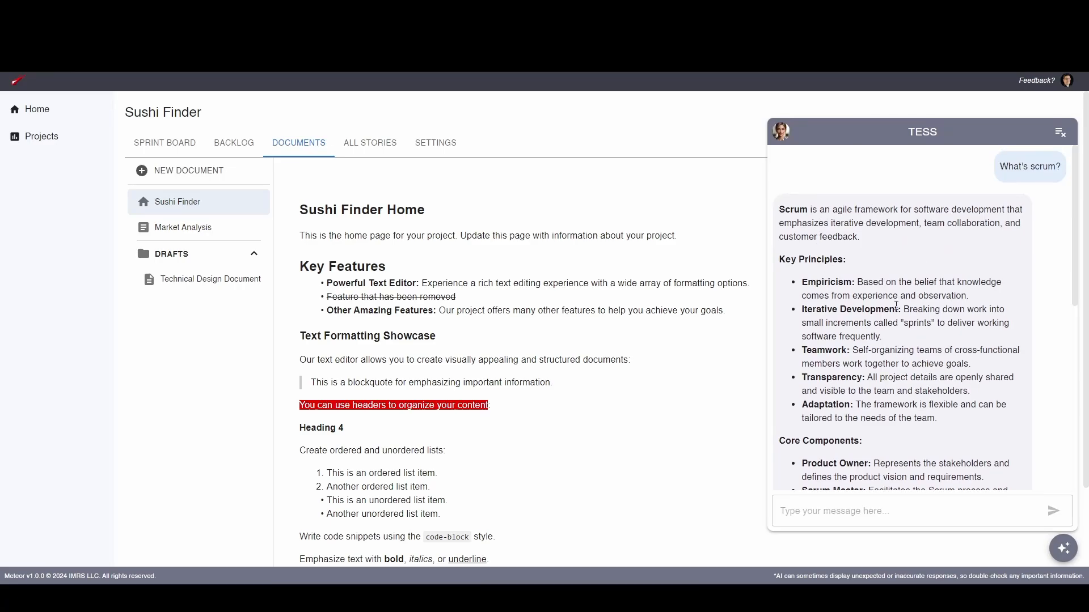
{"action": "scroll", "coordinate": [896, 306], "scroll_direction": "down", "scroll_amount": 4}
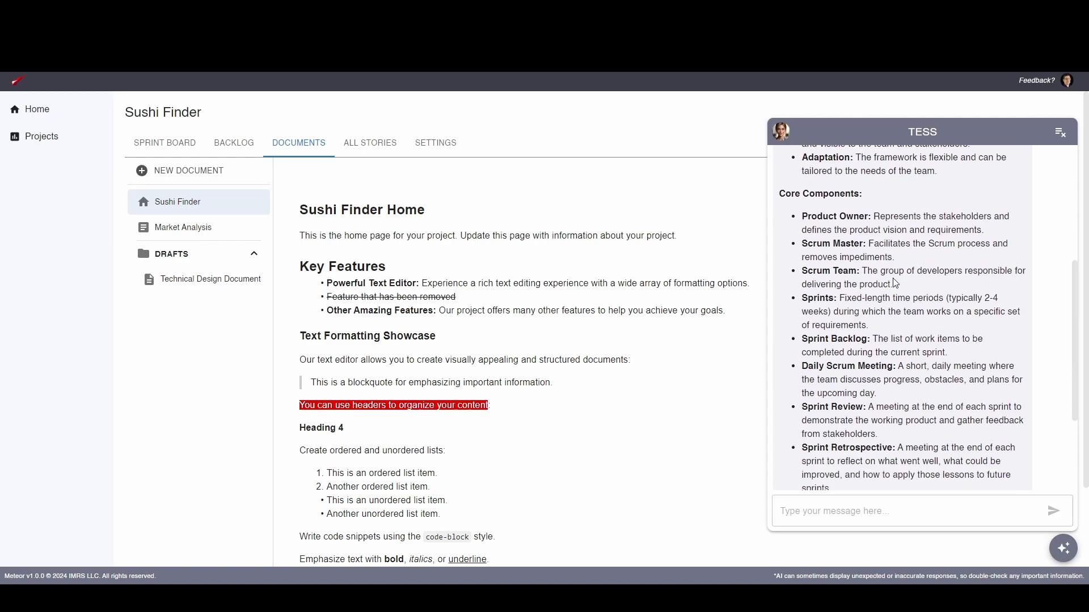
{"action": "scroll", "coordinate": [895, 283], "scroll_direction": "down", "scroll_amount": 3}
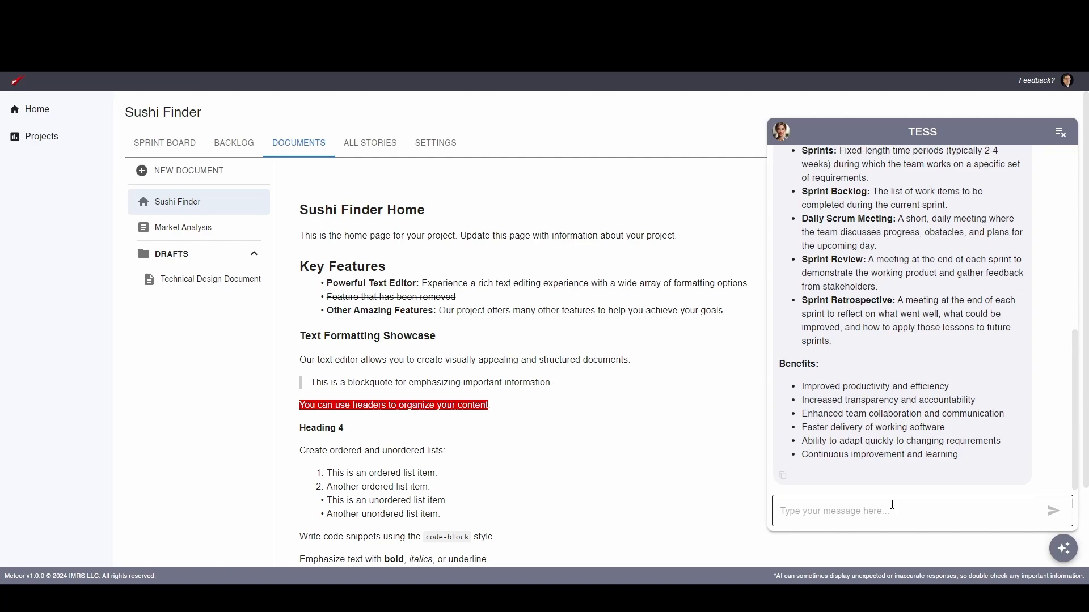
{"action": "scroll", "coordinate": [917, 408], "scroll_direction": "up", "scroll_amount": 3}
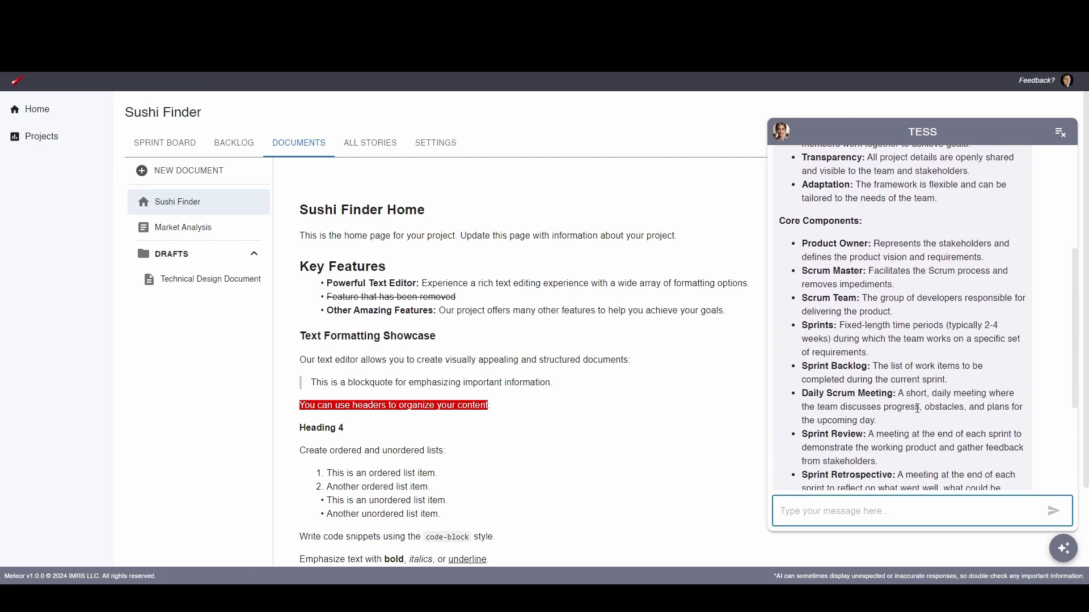
{"action": "scroll", "coordinate": [874, 331], "scroll_direction": "down", "scroll_amount": 2}
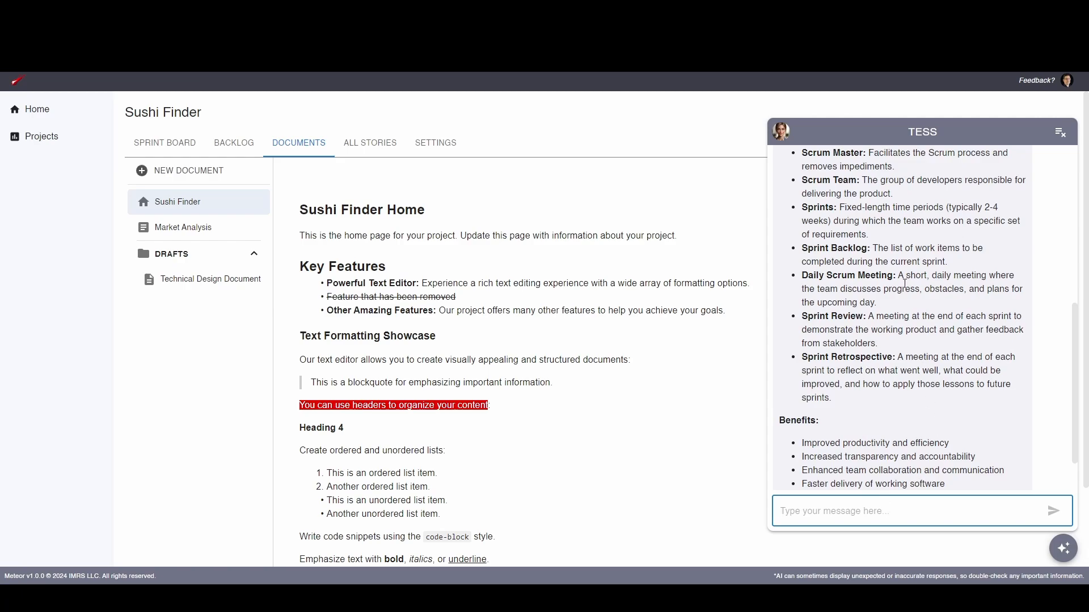
{"action": "double_click", "coordinate": [815, 249]}
{"action": "left_click_drag", "start_coordinate": [815, 248], "coordinate": [841, 245]}
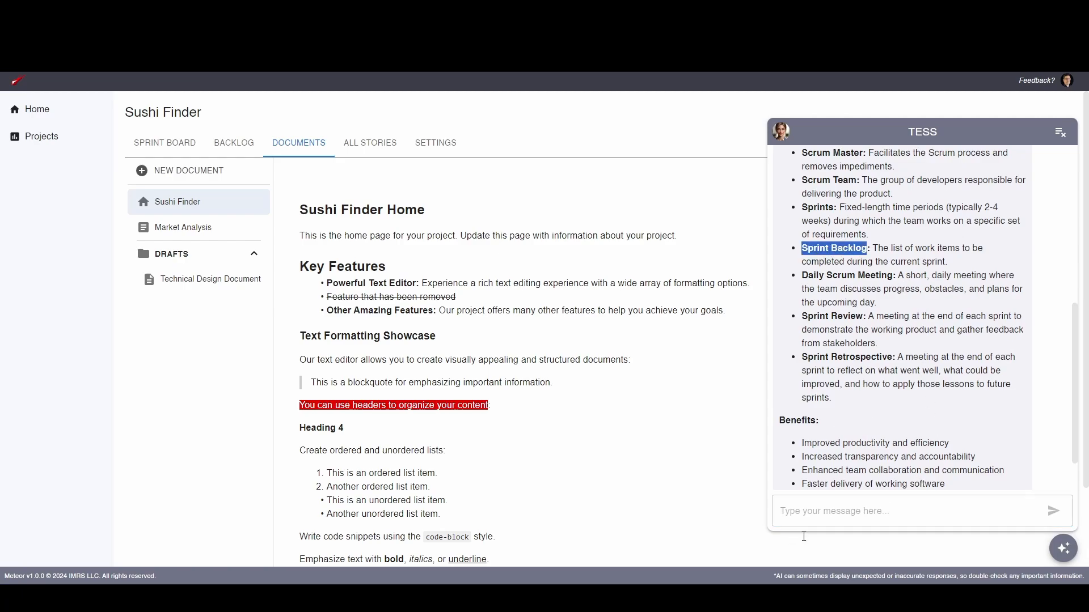
Send the assistant the follow-up message "Expand on what the sprint backlog is."
{"action": "left_click", "coordinate": [825, 512]}
{"action": "type", "text": "Expand o"}
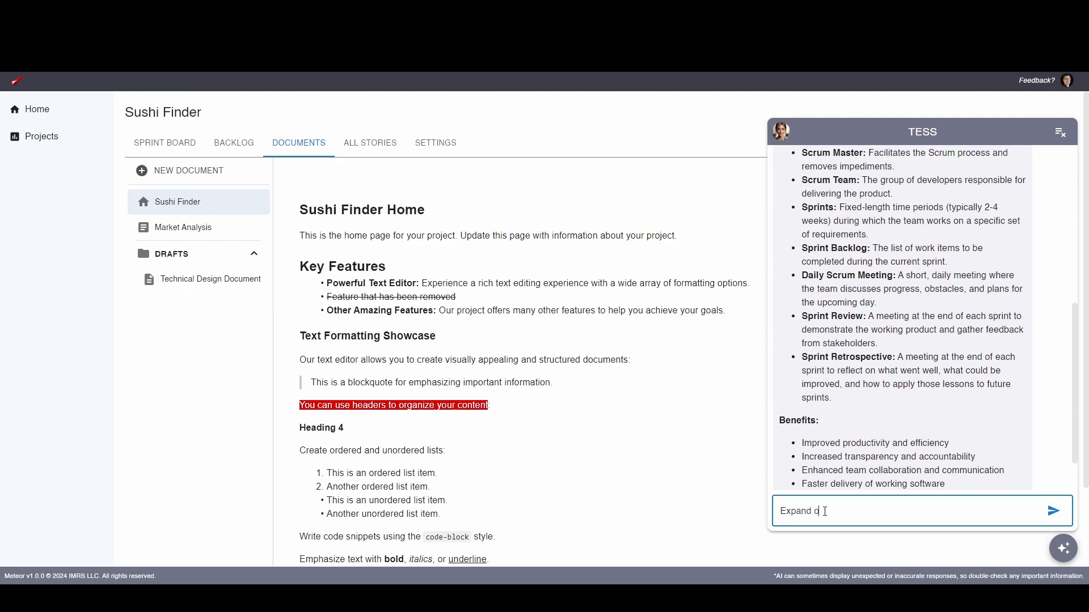
{"action": "type", "text": "n what the sprint backlog it?"}
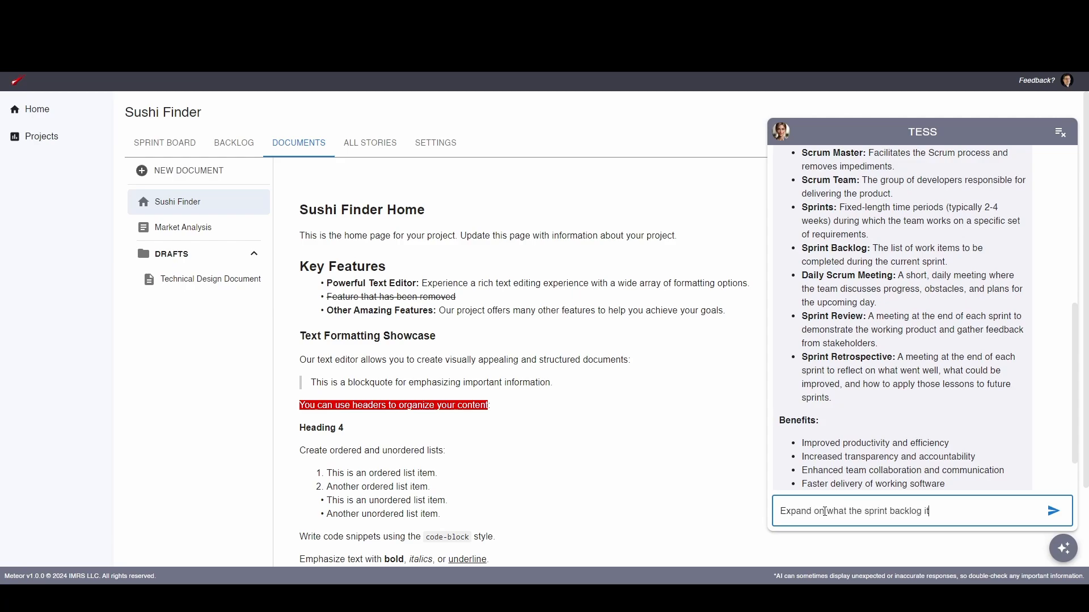
{"action": "key", "text": "BackSpace"}
{"action": "key", "text": "BackSpace"}
{"action": "type", "text": "s."}
{"action": "key", "text": "Return"}
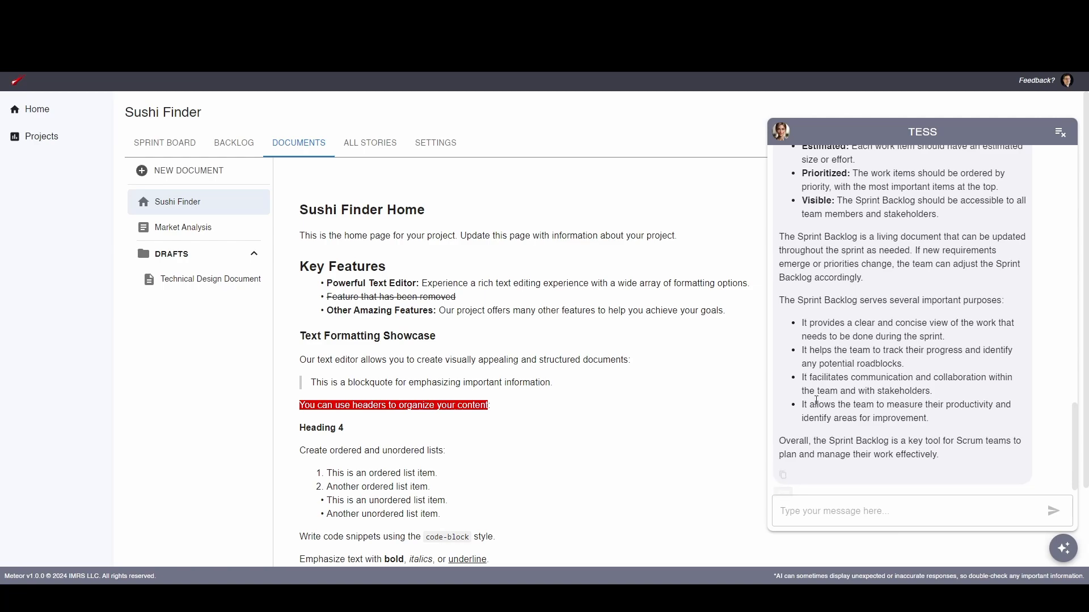
View the Technical Design Document draft, then open the Market Analysis document for editing with the assistant chat closed
{"action": "left_click", "coordinate": [209, 288]}
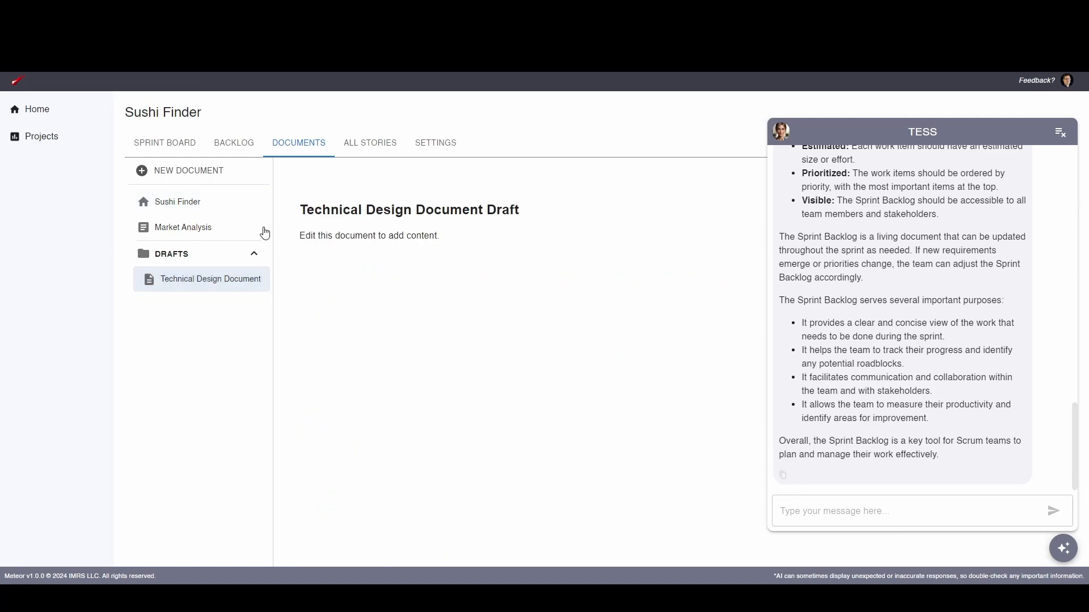
{"action": "left_click", "coordinate": [221, 226]}
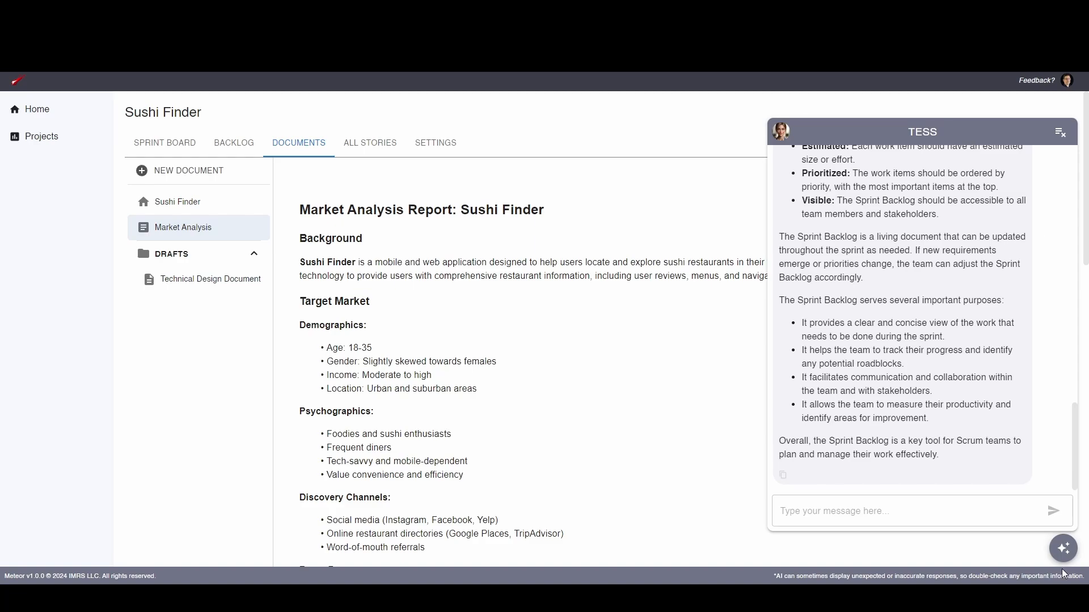
{"action": "left_click", "coordinate": [1064, 549]}
{"action": "left_click", "coordinate": [997, 173]}
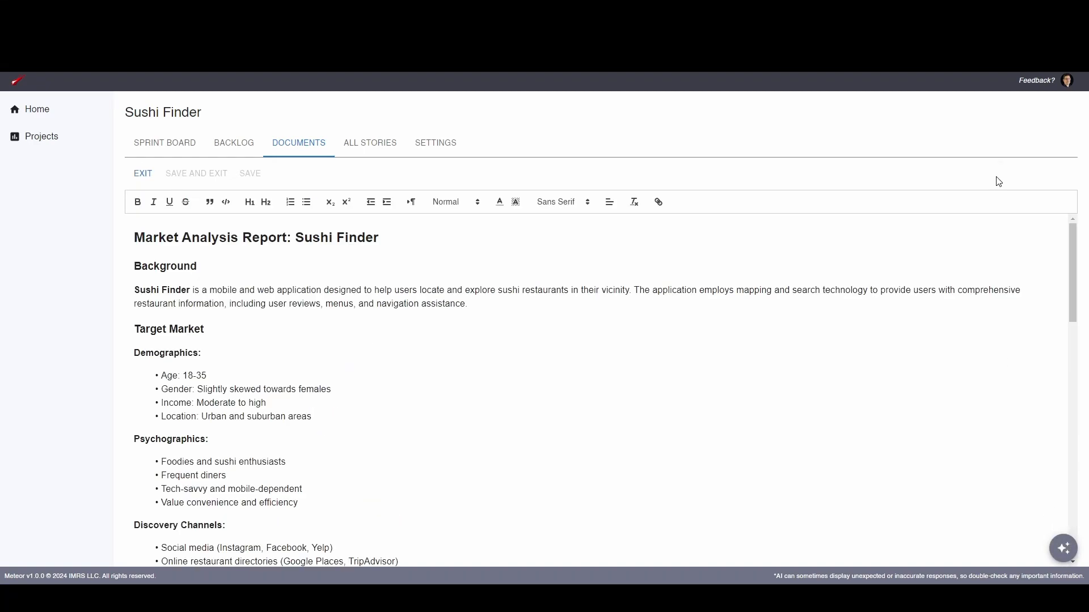
Copy the Buyer Personas heading and both persona bullets, and reopen the assistant chat ready for a new message
{"action": "scroll", "coordinate": [374, 333], "scroll_direction": "down", "scroll_amount": 4}
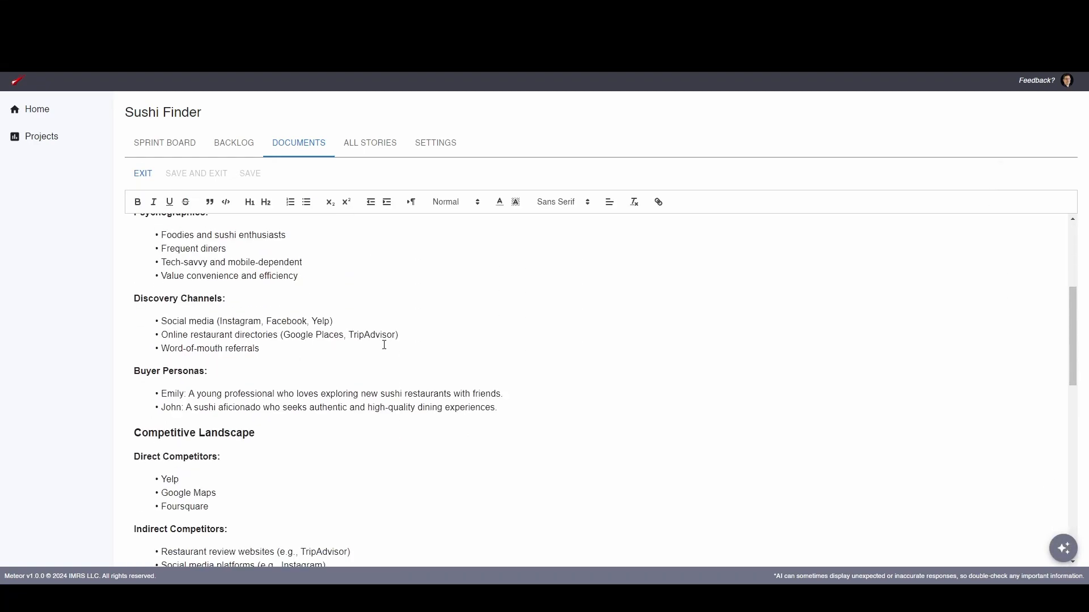
{"action": "scroll", "coordinate": [384, 345], "scroll_direction": "up", "scroll_amount": 1}
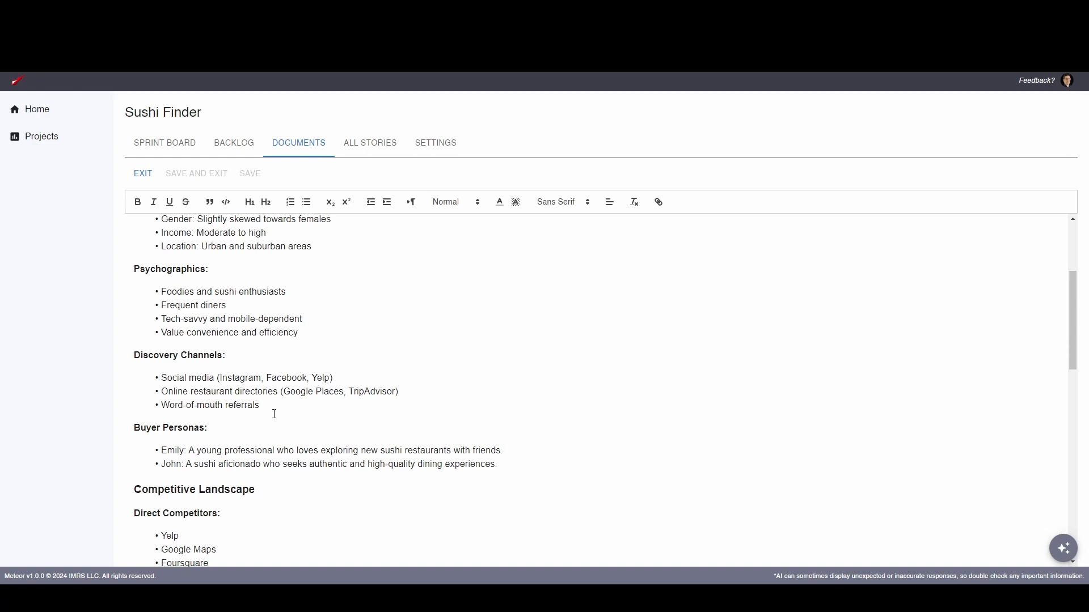
{"action": "scroll", "coordinate": [270, 420], "scroll_direction": "down", "scroll_amount": 1}
{"action": "left_click_drag", "start_coordinate": [498, 408], "coordinate": [116, 368]}
{"action": "key", "text": "ctrl+c"}
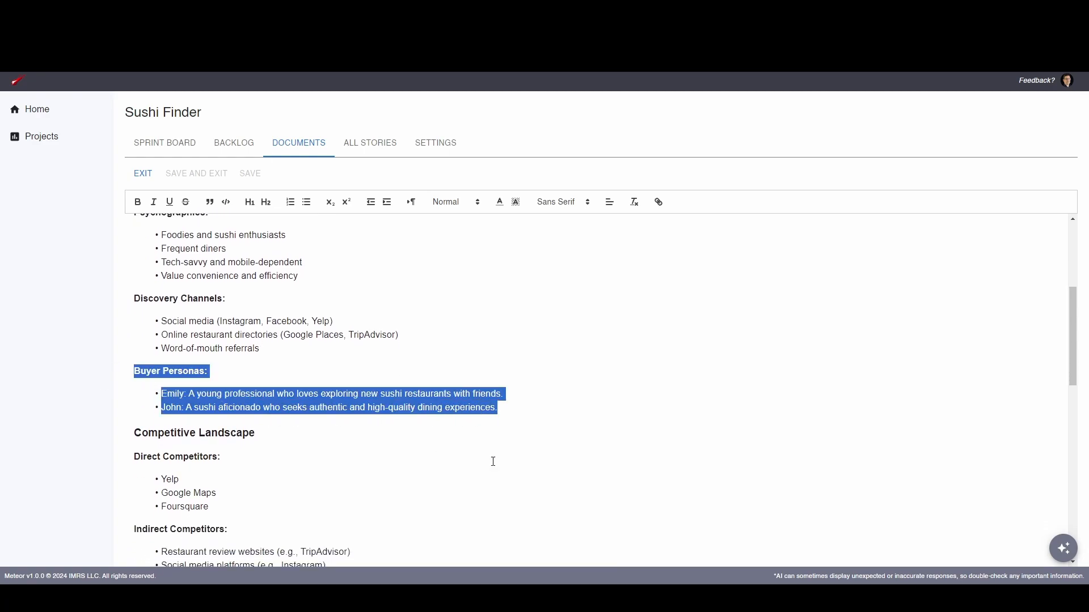
{"action": "left_click", "coordinate": [1064, 548]}
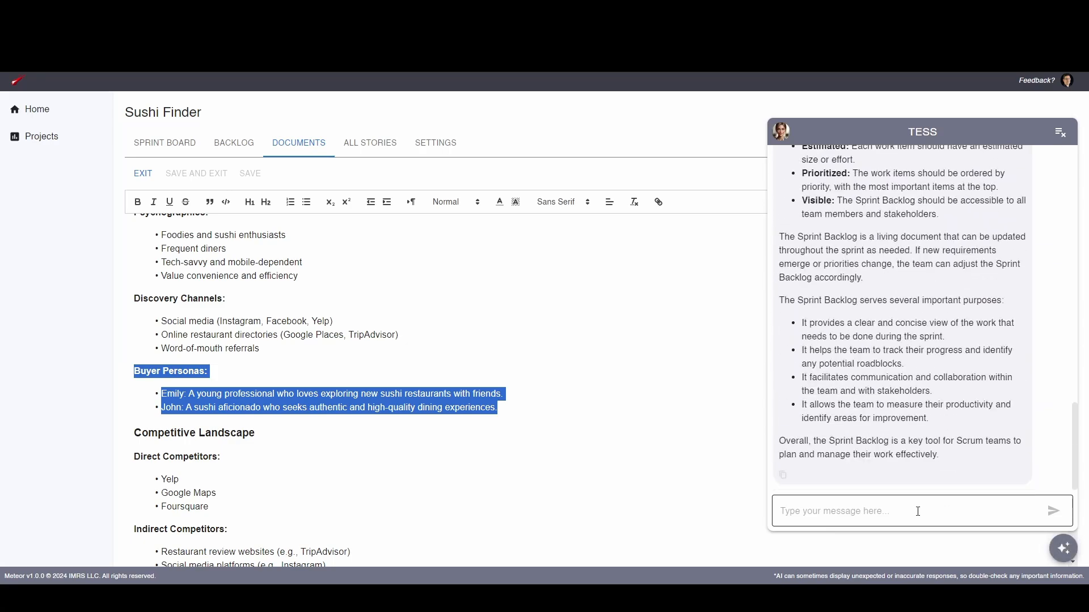
{"action": "left_click", "coordinate": [915, 511]}
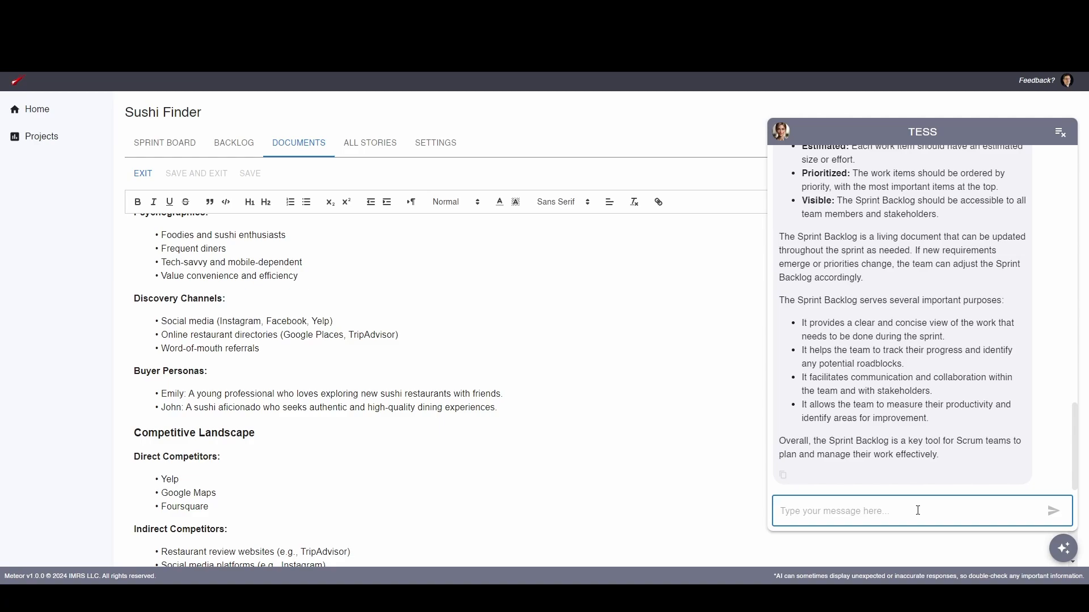
Ask the assistant for more details on buyer personas for sushi finder, a mobile and web restaurant finder, pasting in the current personas to improve
{"action": "type", "text": "I'd like more det"}
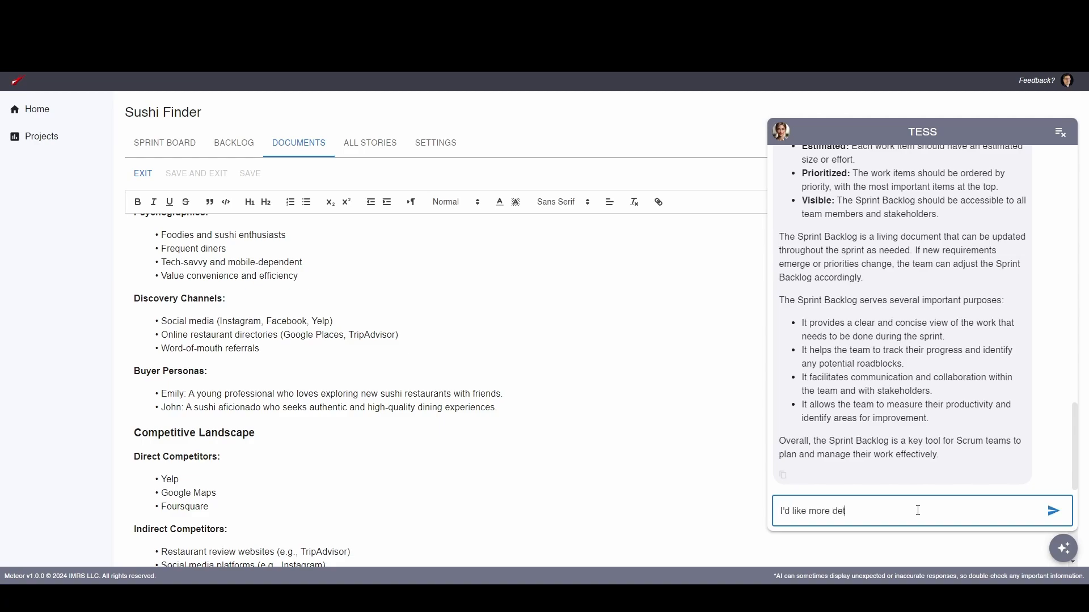
{"action": "type", "text": "ails on buyer personas."}
{"action": "type", "text": "for my project called sushi finder that "}
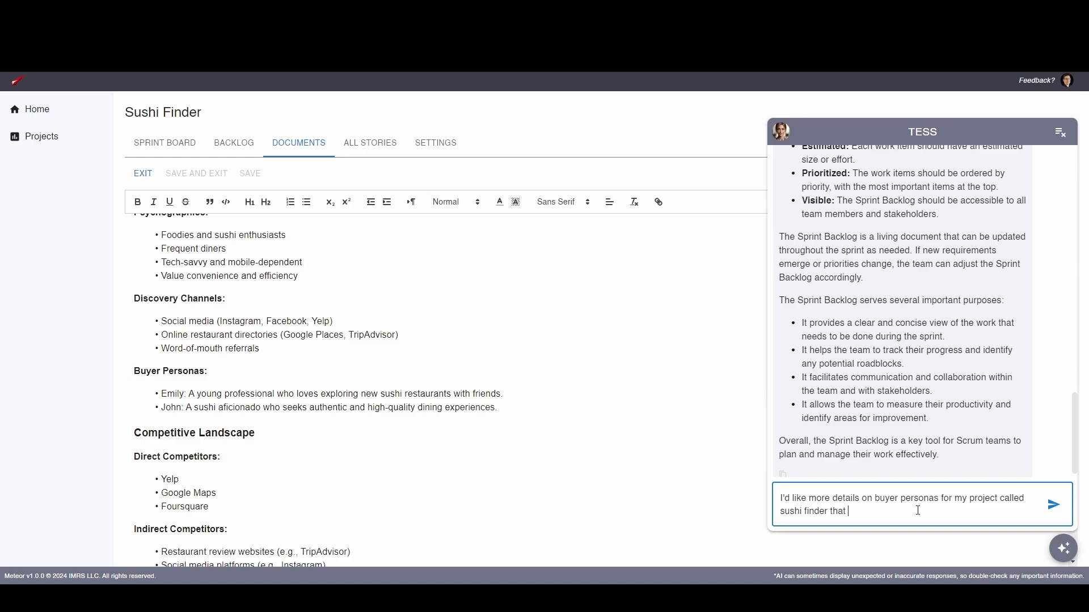
{"action": "type", "text": "finds sushi restaurants near me on mobile and we"}
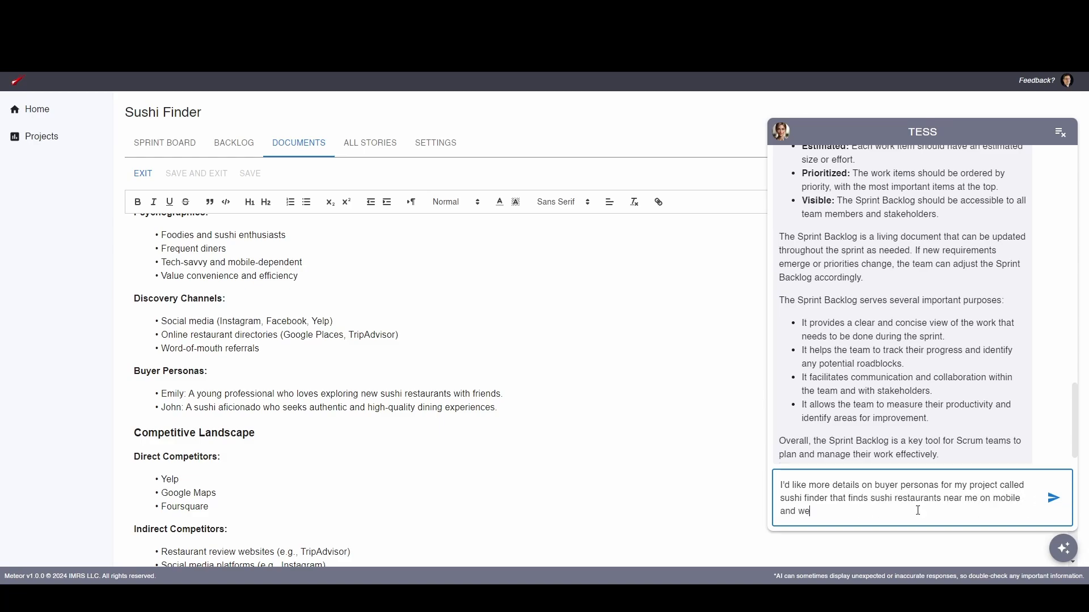
{"action": "type", "text": "b. Here are the personas I have right now, please improve on them:"}
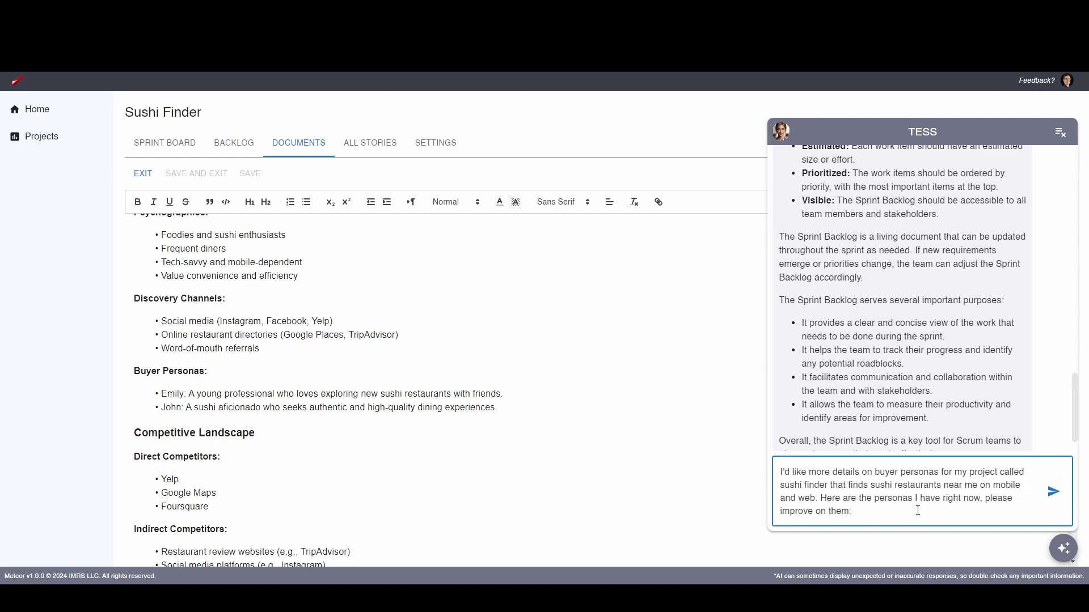
{"action": "key", "text": "ctrl+v"}
{"action": "key", "text": "Return"}
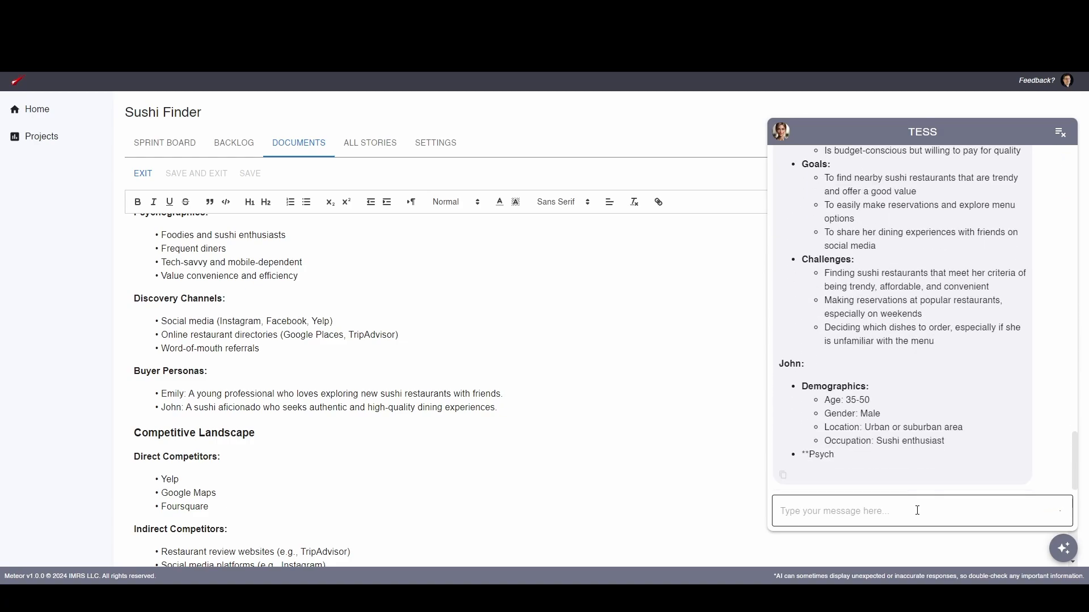
Review the assistant's improved buyer personas, including each one's demographics, psychographics, goals and challenges, plus the additional considerations
{"action": "scroll", "coordinate": [921, 333], "scroll_direction": "up", "scroll_amount": 2}
{"action": "scroll", "coordinate": [921, 333], "scroll_direction": "up", "scroll_amount": 5}
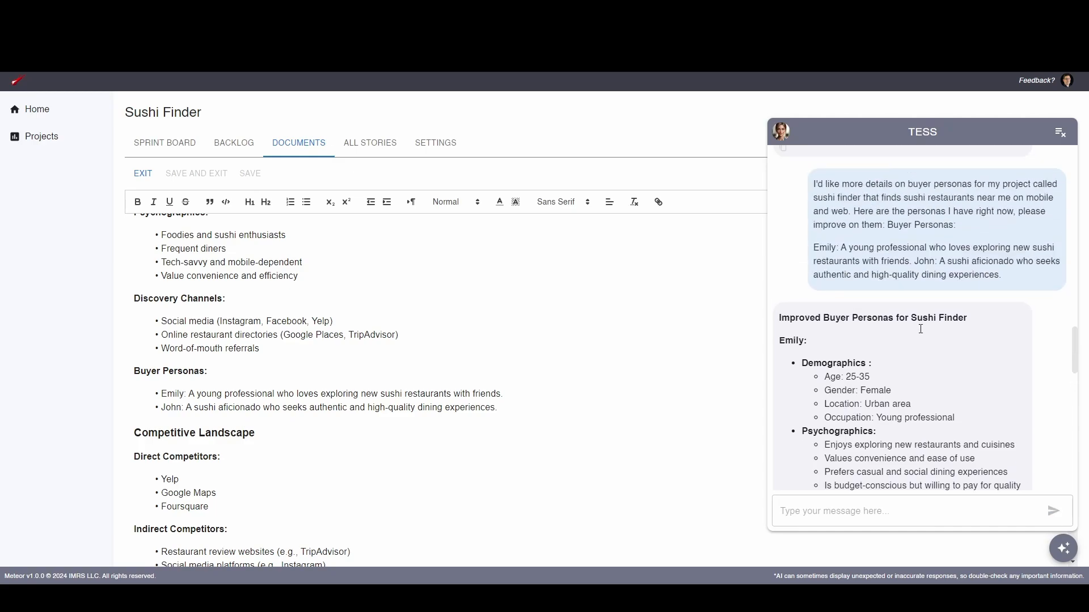
{"action": "scroll", "coordinate": [920, 330], "scroll_direction": "down", "scroll_amount": 3}
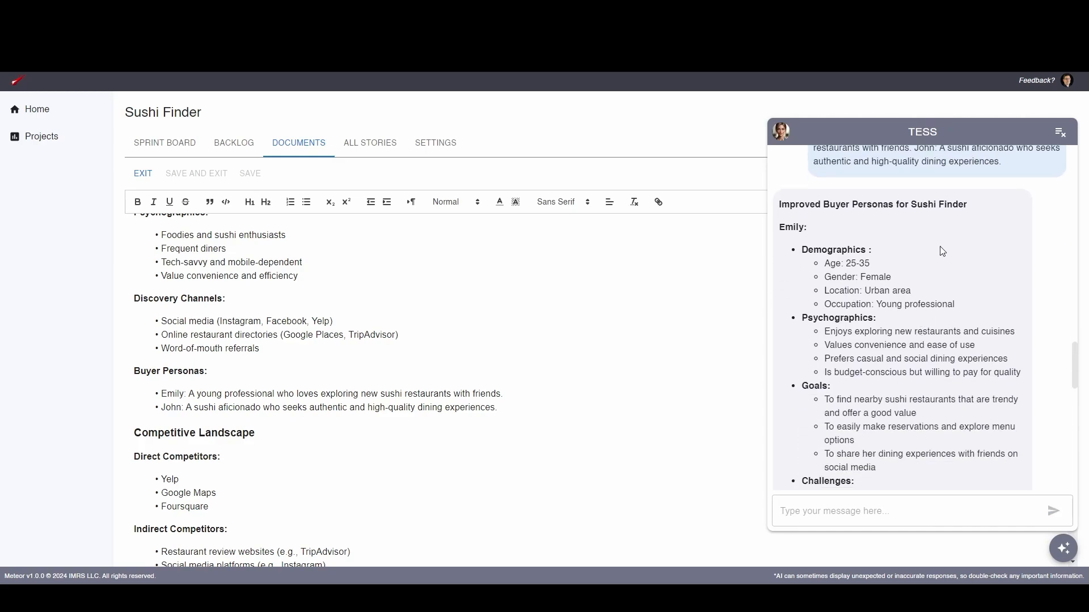
{"action": "scroll", "coordinate": [812, 230], "scroll_direction": "down", "scroll_amount": 1}
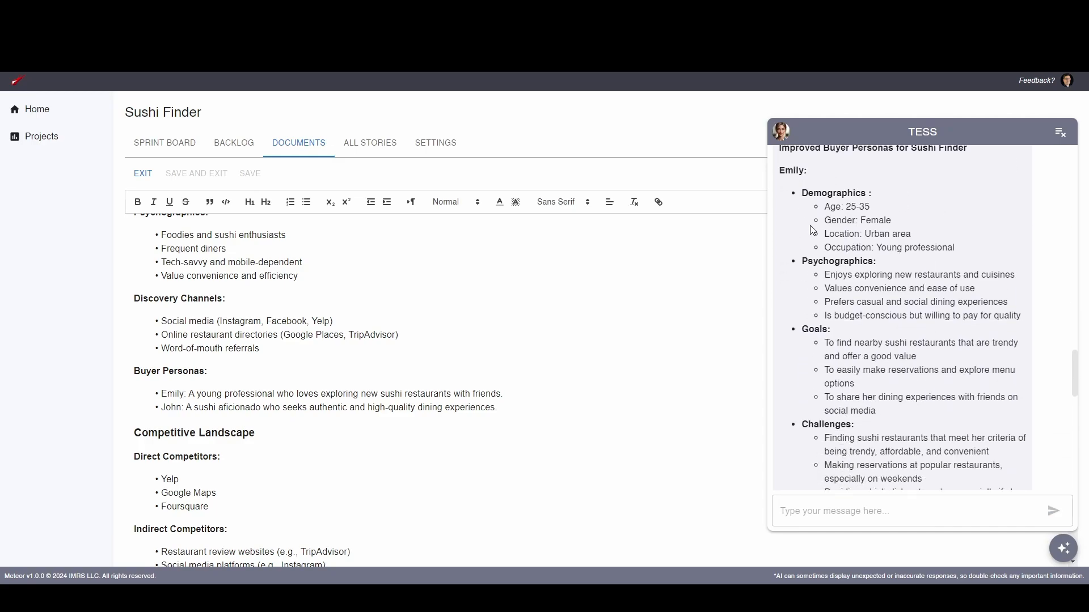
{"action": "double_click", "coordinate": [789, 170]}
{"action": "double_click", "coordinate": [836, 193]}
{"action": "left_click_drag", "start_coordinate": [844, 207], "coordinate": [847, 244]}
{"action": "scroll", "coordinate": [848, 248], "scroll_direction": "down", "scroll_amount": 10}
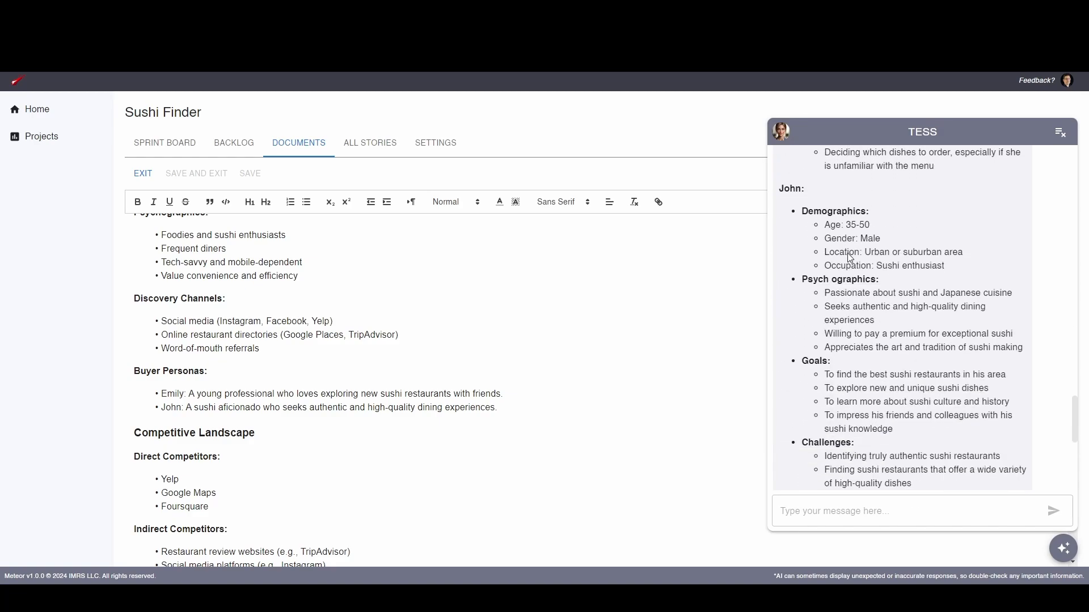
{"action": "scroll", "coordinate": [849, 256], "scroll_direction": "down", "scroll_amount": 2}
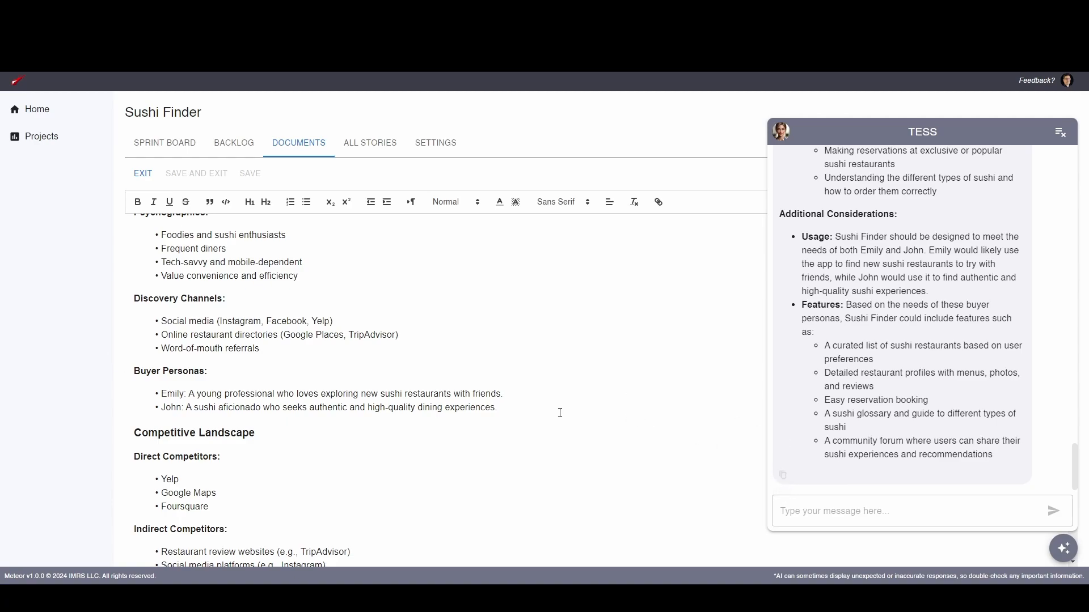
Replace the Buyer Personas section of the Market Analysis document with the assistant's improved personas and check the pasted text
{"action": "left_click_drag", "start_coordinate": [501, 410], "coordinate": [135, 375]}
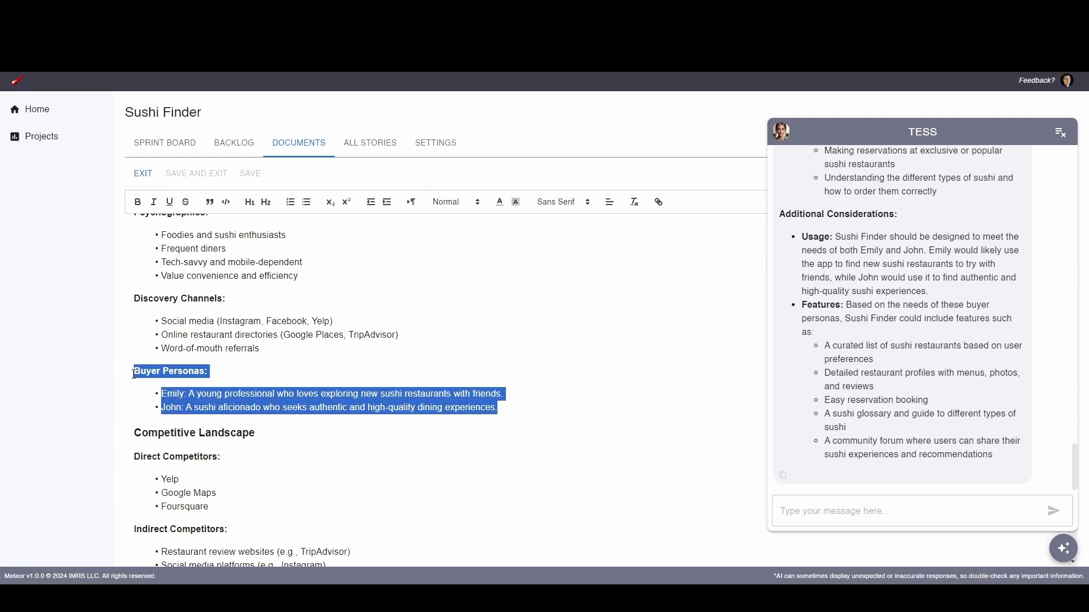
{"action": "key", "text": "ctrl+v"}
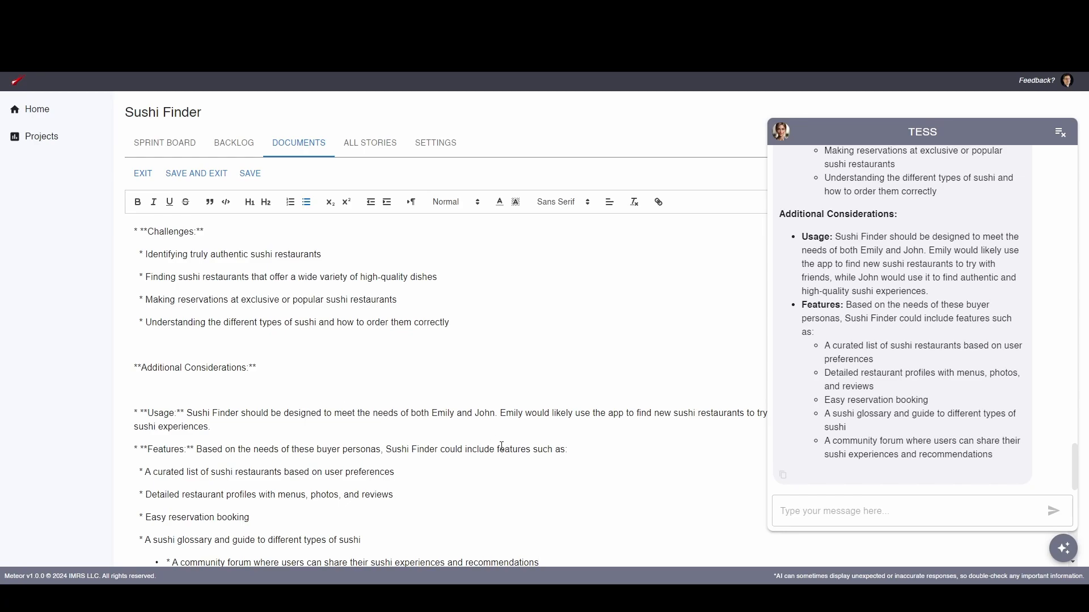
{"action": "scroll", "coordinate": [489, 440], "scroll_direction": "down", "scroll_amount": 3}
{"action": "scroll", "coordinate": [477, 434], "scroll_direction": "up", "scroll_amount": 11}
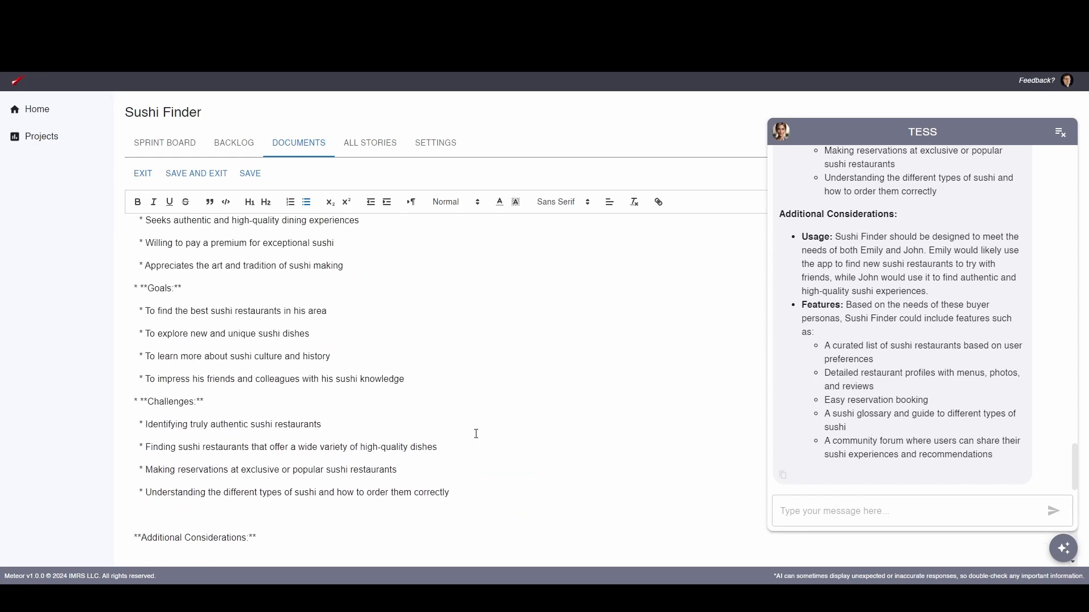
{"action": "scroll", "coordinate": [476, 434], "scroll_direction": "up", "scroll_amount": 10}
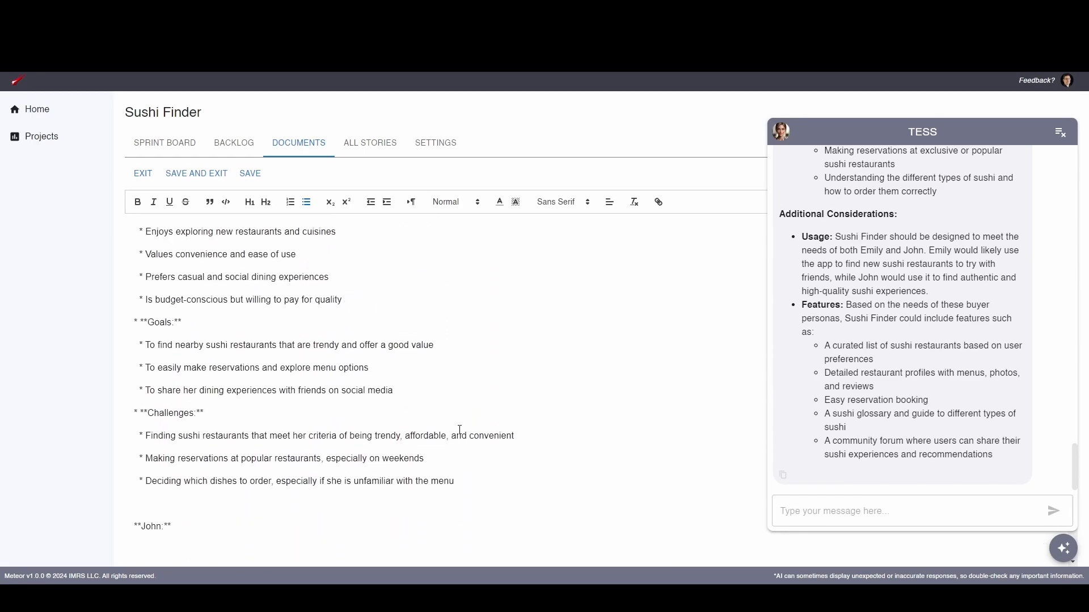
{"action": "scroll", "coordinate": [458, 429], "scroll_direction": "up", "scroll_amount": 4}
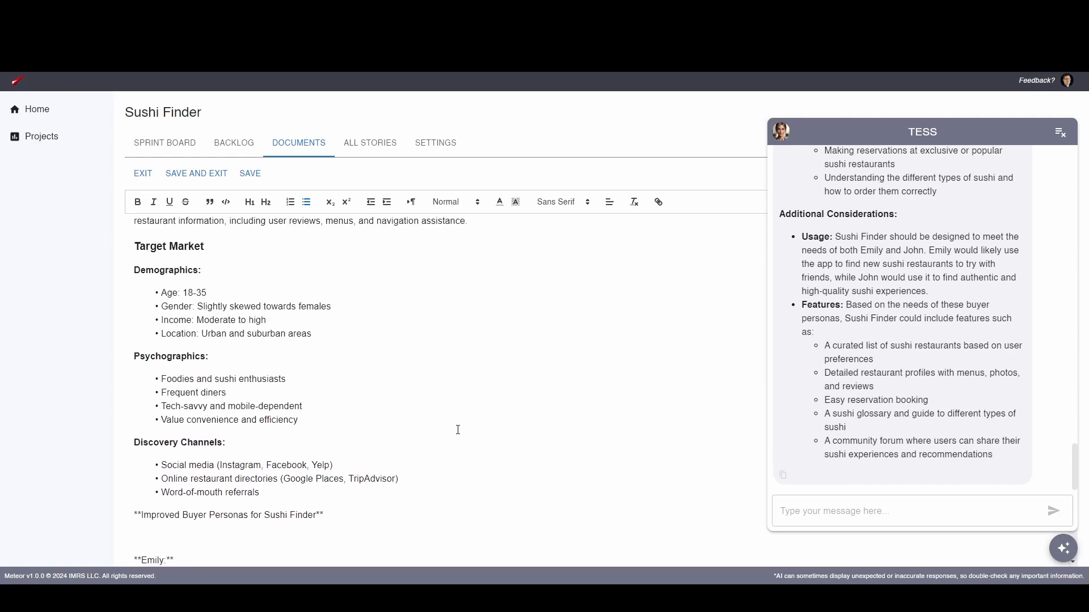
{"action": "scroll", "coordinate": [464, 437], "scroll_direction": "down", "scroll_amount": 3}
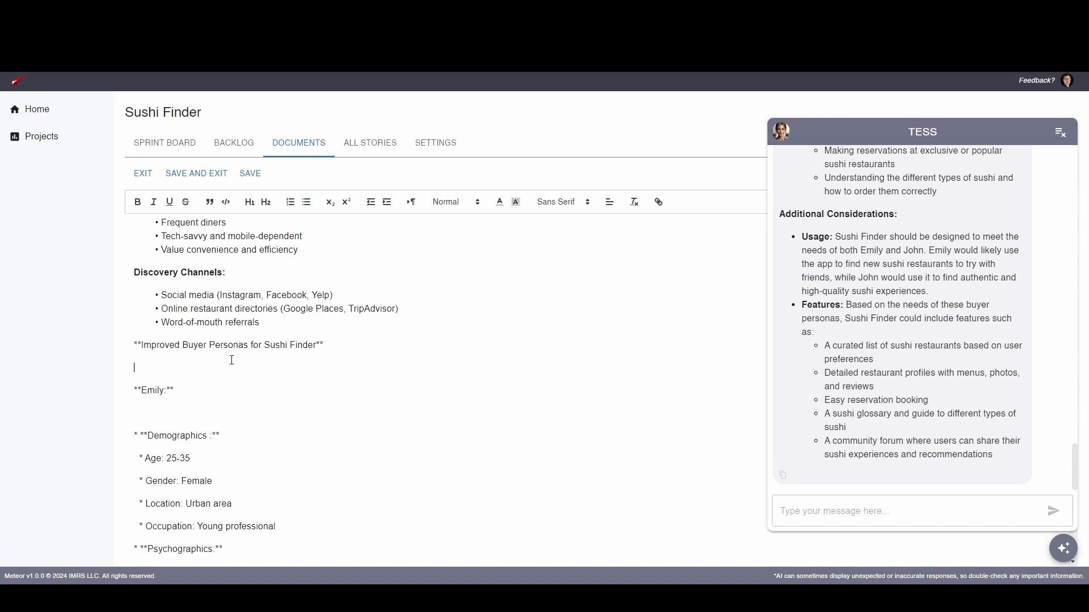
Remove the blank lines around the first persona's name heading and delete the trailing asterisks after the name
{"action": "key", "text": "BackSpace"}
{"action": "left_click", "coordinate": [172, 385]}
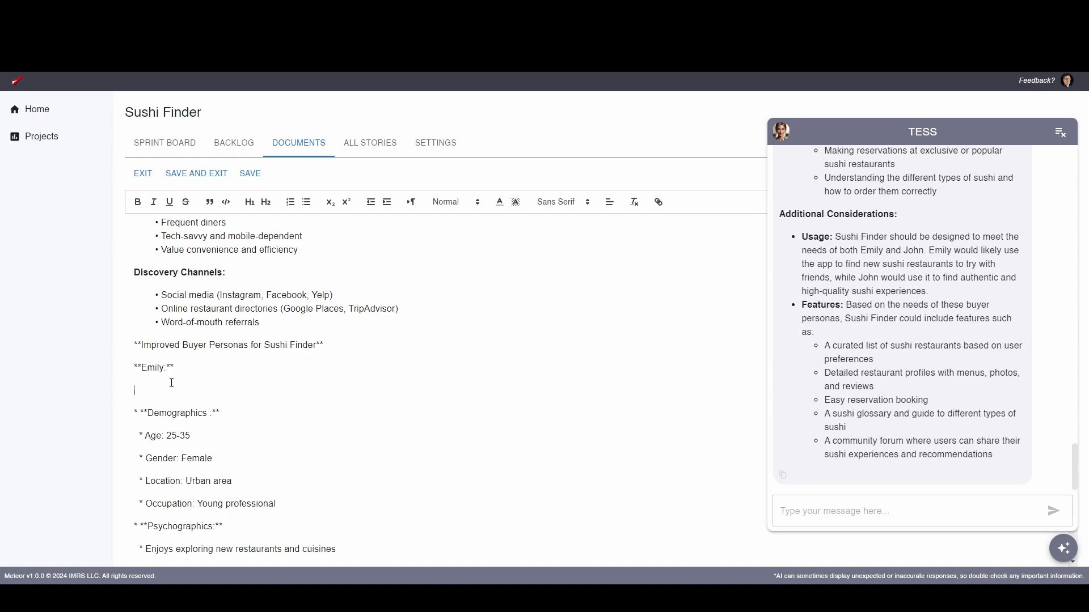
{"action": "key", "text": "BackSpace"}
Delete the remaining asterisks around the first persona's name and the "Improved Buyer Personas for Sushi Finder" heading
{"action": "key", "text": "BackSpace"}
{"action": "key", "text": "BackSpace"}
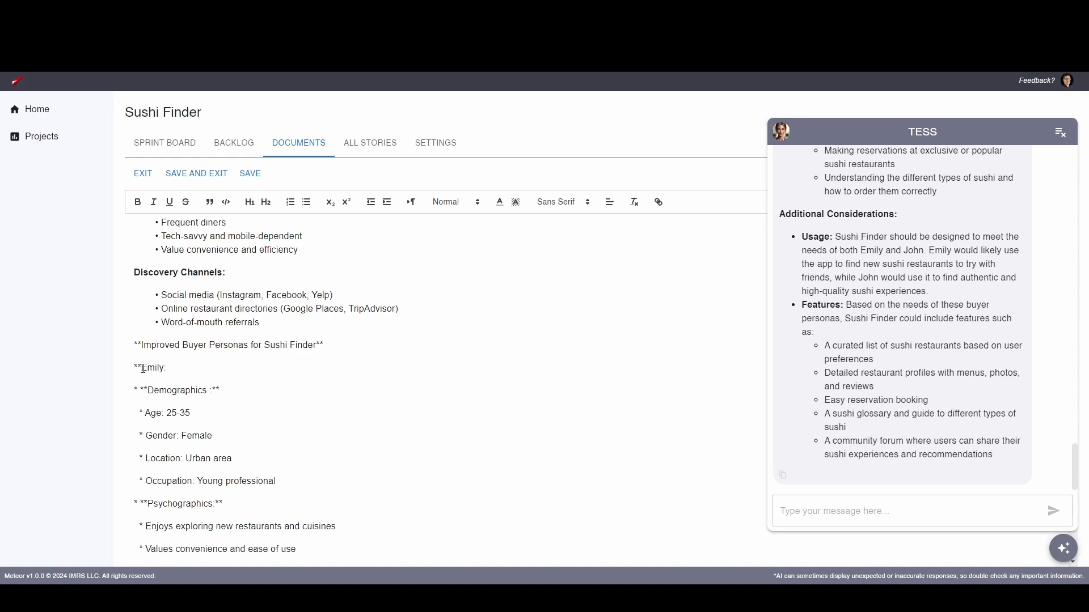
{"action": "left_click", "coordinate": [142, 368]}
{"action": "key", "text": "BackSpace"}
{"action": "key", "text": "BackSpace"}
{"action": "key", "text": "BackSpace"}
{"action": "key", "text": "BackSpace"}
{"action": "left_click", "coordinate": [318, 342]}
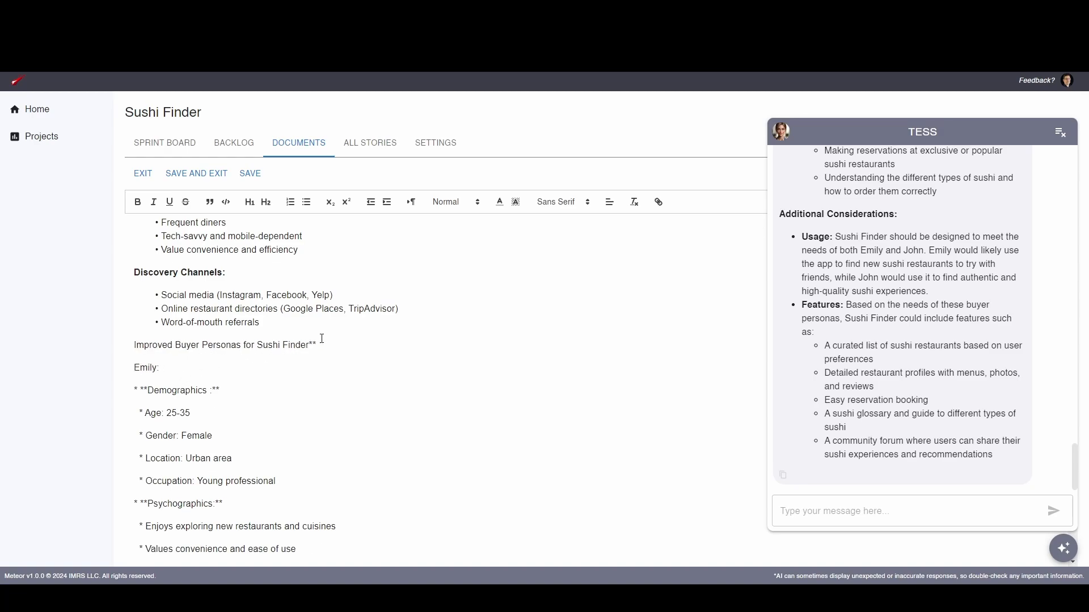
Strip the asterisks from the first persona's Demographics heading
{"action": "key", "text": "BackSpace"}
Remove the leading asterisks from the first persona's Age, Gender, Location and Occupation lines
{"action": "key", "text": "BackSpace"}
{"action": "key", "text": "BackSpace"}
{"action": "left_click", "coordinate": [147, 390]}
{"action": "key", "text": "BackSpace"}
{"action": "key", "text": "BackSpace"}
{"action": "key", "text": "BackSpace"}
{"action": "key", "text": "BackSpace"}
{"action": "left_click", "coordinate": [147, 413]}
{"action": "key", "text": "BackSpace"}
{"action": "key", "text": "BackSpace"}
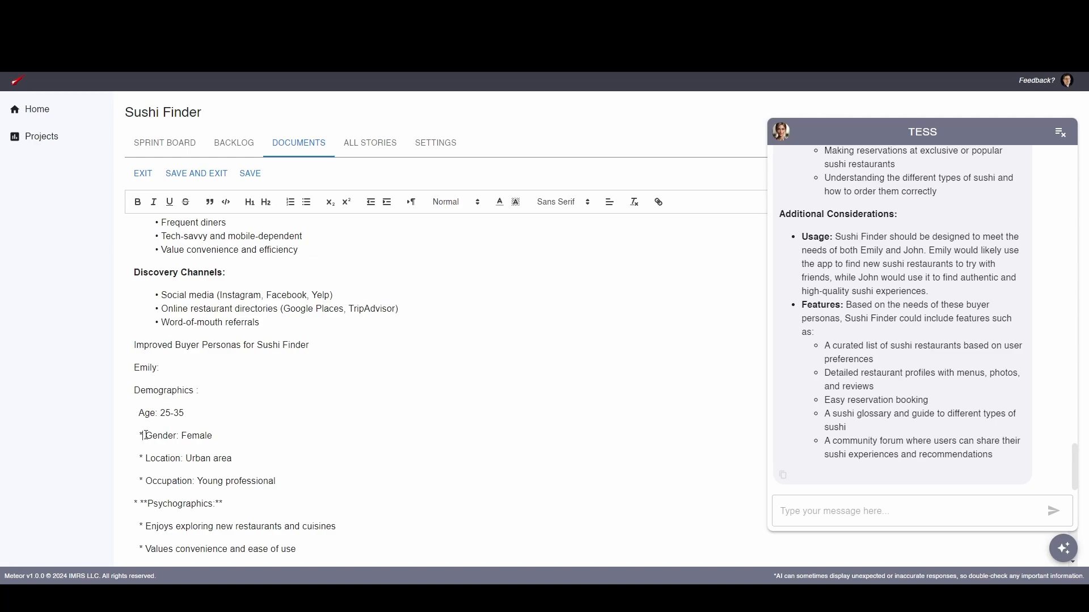
{"action": "key", "text": "BackSpace"}
{"action": "key", "text": "BackSpace"}
{"action": "key", "text": "BackSpace"}
{"action": "key", "text": "BackSpace"}
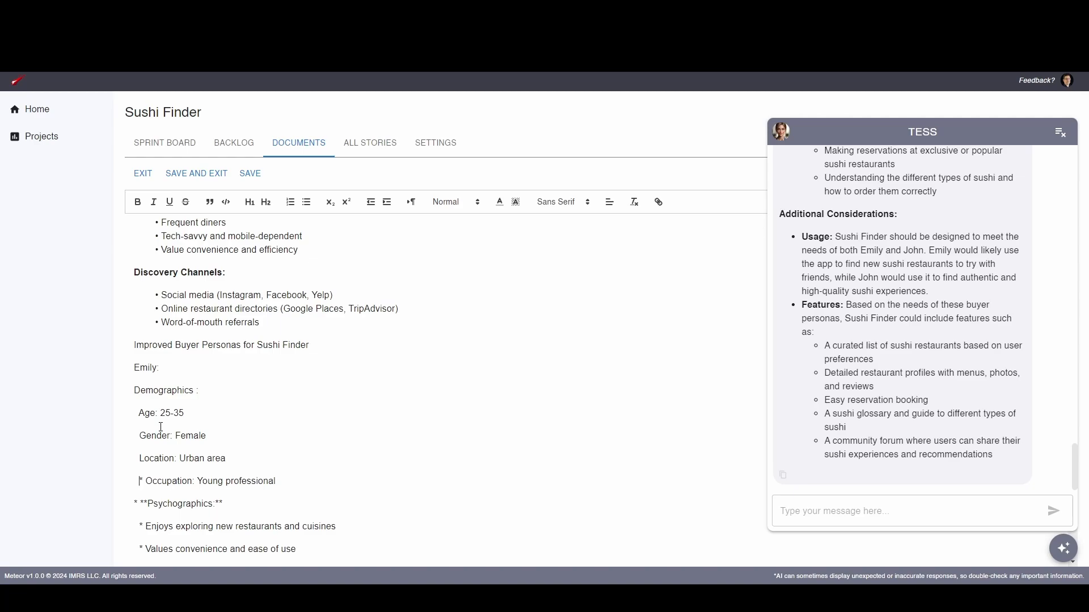
{"action": "key", "text": "Delete"}
Delete the leading asterisks before the first persona's Psychographics heading
{"action": "key", "text": "Delete"}
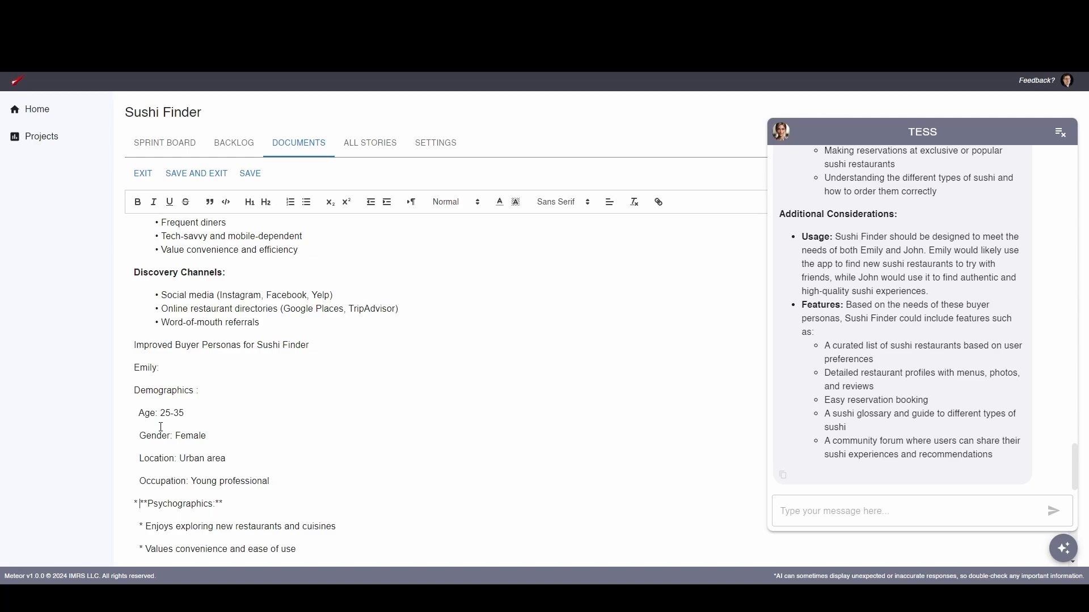
{"action": "key", "text": "Delete"}
{"action": "key", "text": "Delete"}
{"action": "key", "text": "BackSpace"}
{"action": "key", "text": "BackSpace"}
Remove the leading asterisks from the four lines under the first persona's Psychographics heading
{"action": "scroll", "coordinate": [226, 409], "scroll_direction": "down", "scroll_amount": 4}
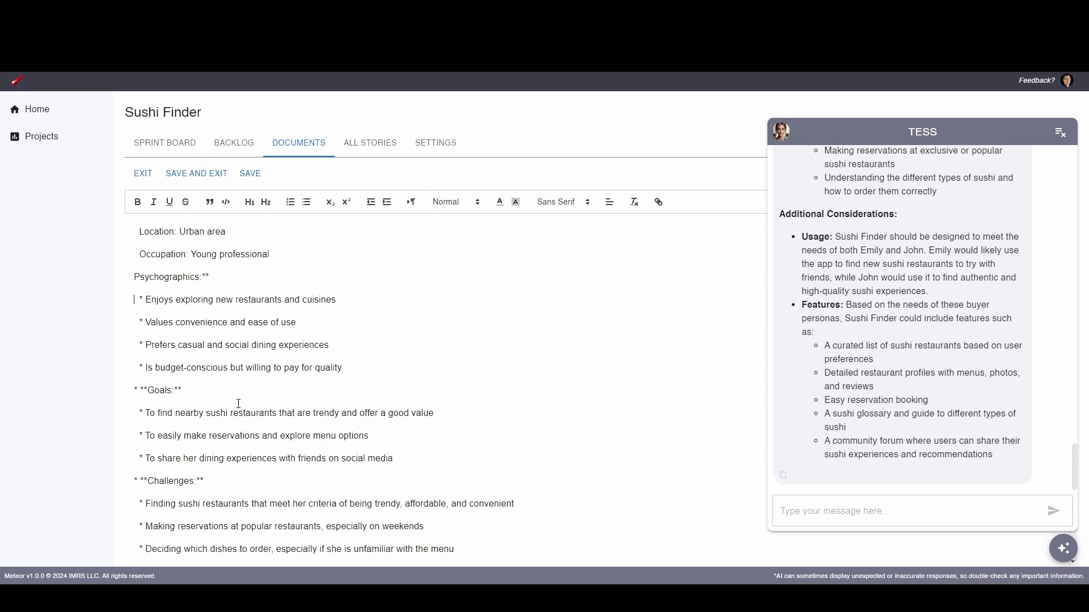
{"action": "key", "text": "Delete"}
{"action": "key", "text": "Delete"}
{"action": "key", "text": "Down"}
{"action": "key", "text": "Delete"}
{"action": "key", "text": "Delete"}
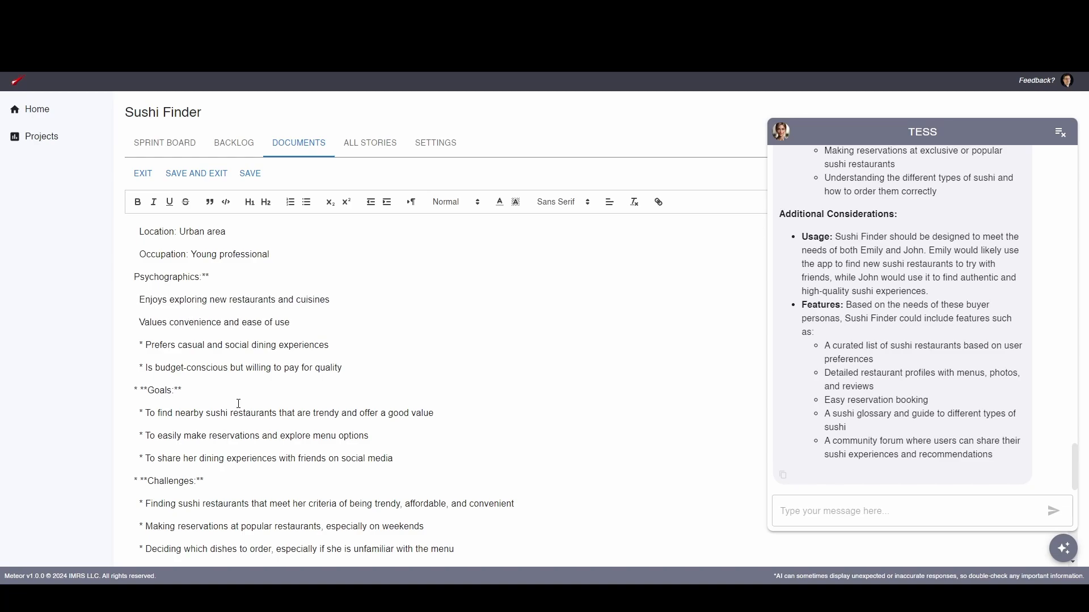
{"action": "key", "text": "Down"}
{"action": "key", "text": "Delete"}
{"action": "key", "text": "Delete"}
{"action": "key", "text": "Down"}
{"action": "key", "text": "Delete"}
{"action": "key", "text": "Delete"}
Strip the asterisks from the first persona's Goals heading
{"action": "key", "text": "Down"}
{"action": "key", "text": "Delete"}
{"action": "key", "text": "Delete"}
{"action": "key", "text": "Delete"}
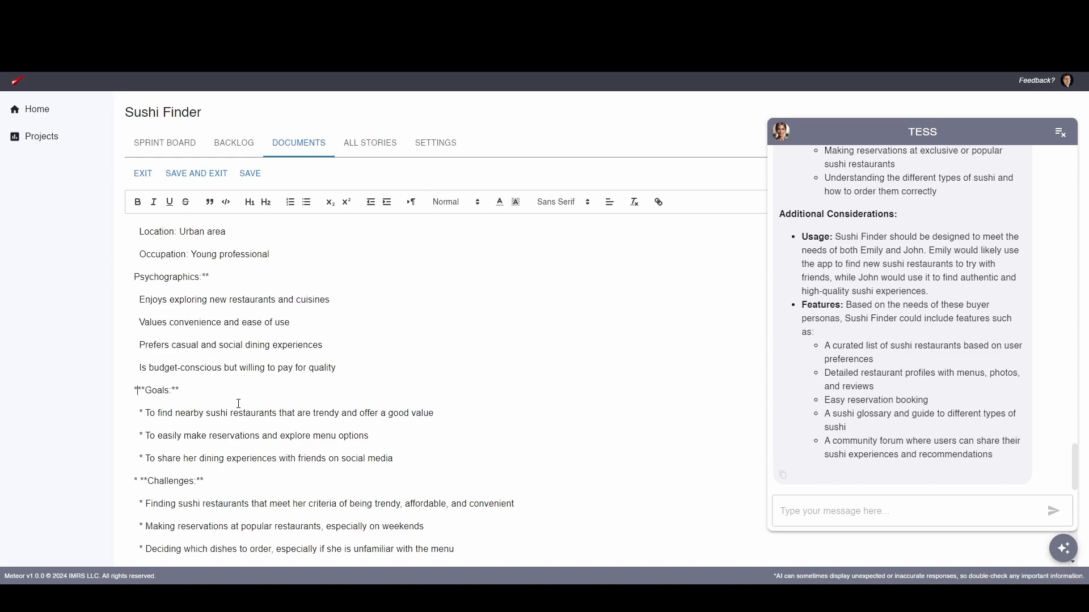
{"action": "key", "text": "Delete"}
Remove the leading asterisks from the three lines under the first persona's Goals heading
{"action": "key", "text": "Down"}
{"action": "key", "text": "Delete"}
{"action": "key", "text": "Delete"}
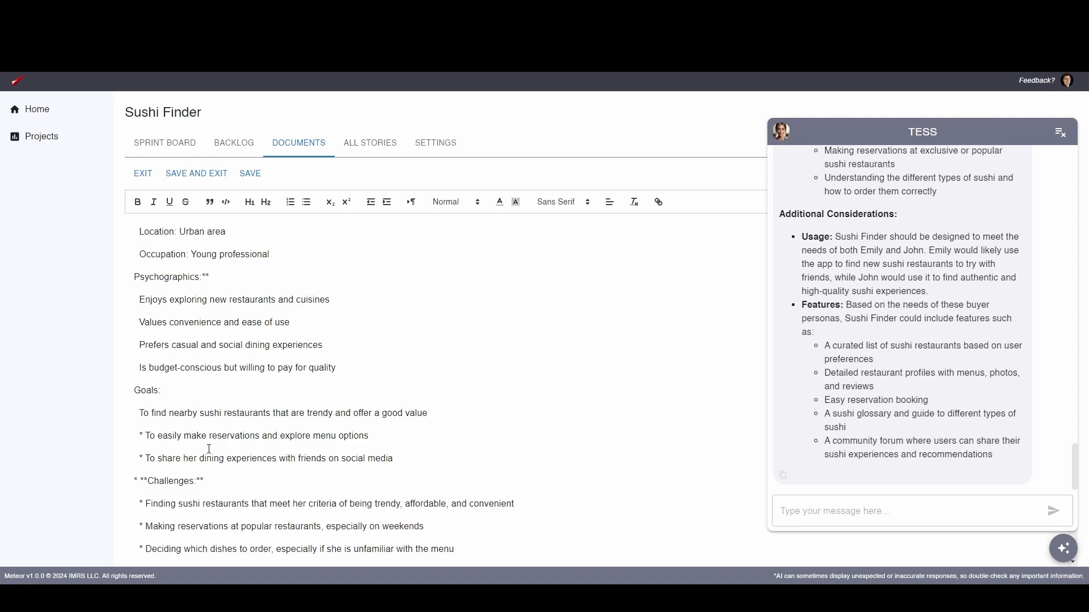
{"action": "key", "text": "Delete"}
{"action": "key", "text": "Delete"}
{"action": "key", "text": "Down"}
{"action": "key", "text": "Delete"}
{"action": "key", "text": "Delete"}
Delete the leading asterisks from the first persona's Challenges heading and from the first challenge line
{"action": "key", "text": "Down"}
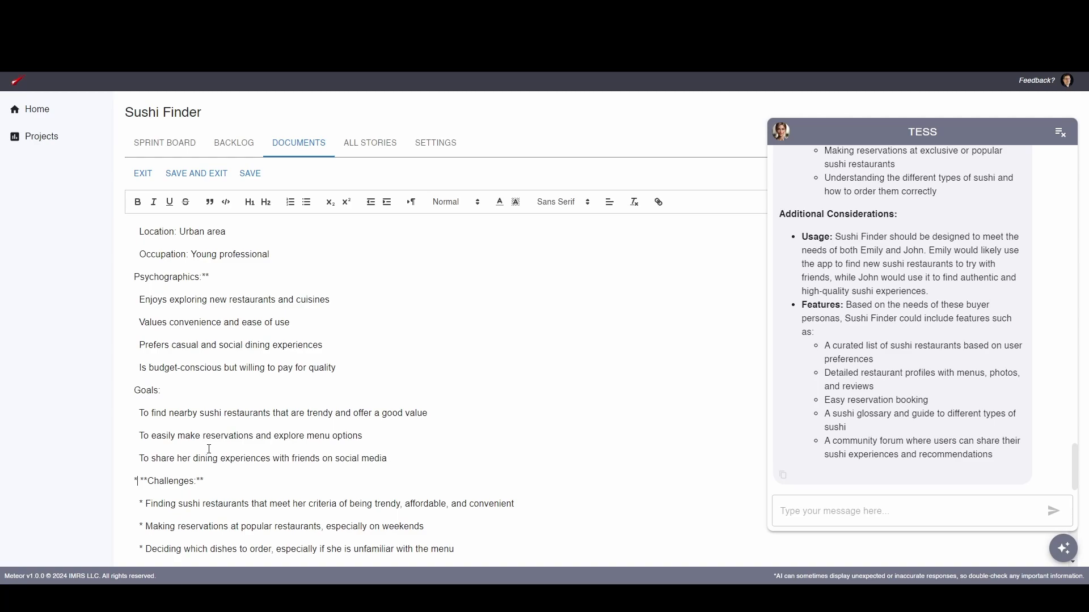
{"action": "key", "text": "Delete"}
{"action": "key", "text": "Delete"}
{"action": "key", "text": "Delete"}
{"action": "key", "text": "Delete"}
{"action": "key", "text": "Down"}
{"action": "key", "text": "Delete"}
{"action": "key", "text": "Delete"}
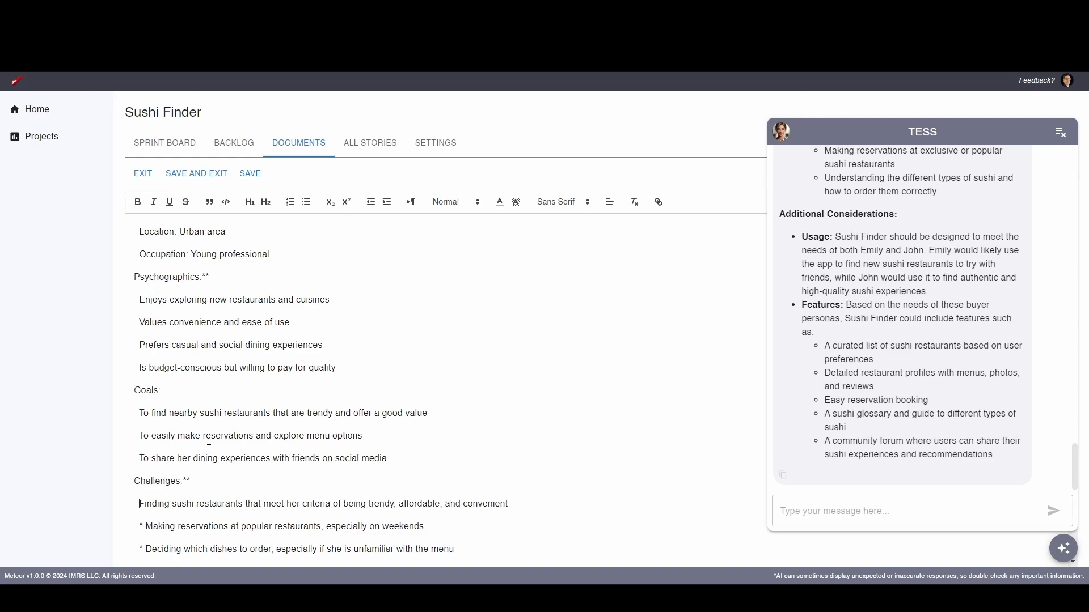
Make the "Improved Buyer Personas for Sushi Finder" heading bold
{"action": "scroll", "coordinate": [259, 383], "scroll_direction": "up", "scroll_amount": 4}
{"action": "double_click", "coordinate": [140, 366]}
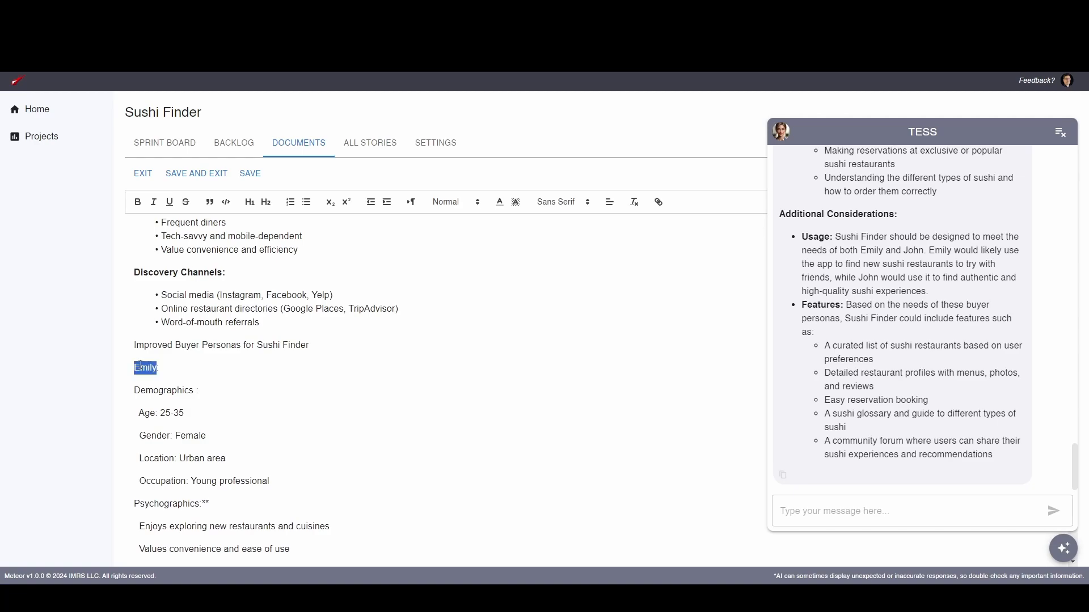
{"action": "left_click", "coordinate": [160, 344]}
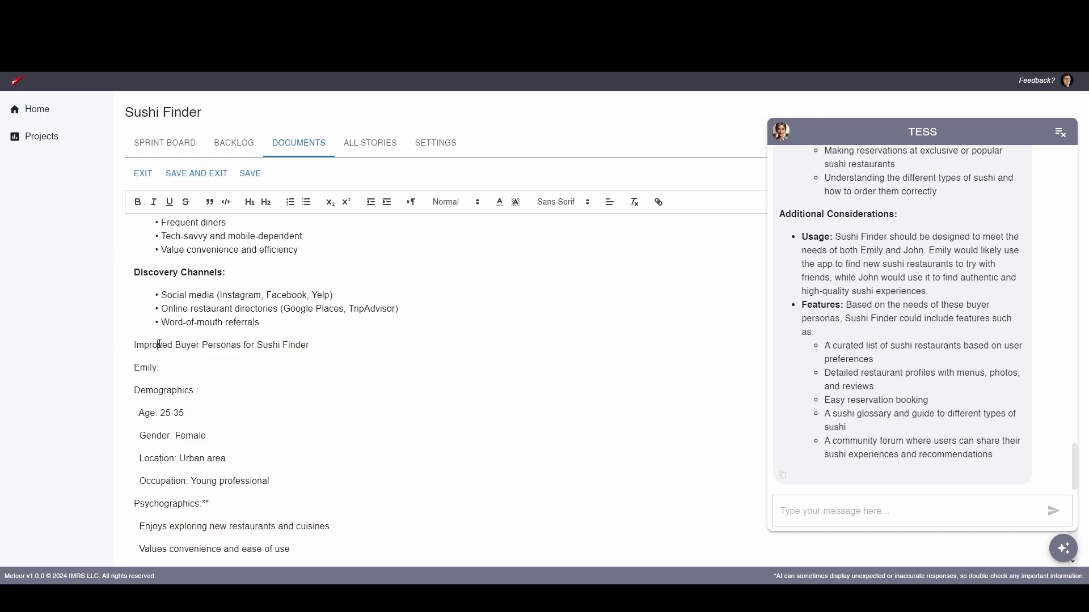
{"action": "left_click", "coordinate": [189, 272]}
{"action": "left_click_drag", "start_coordinate": [159, 344], "coordinate": [294, 345]}
{"action": "key", "text": "ctrl+b"}
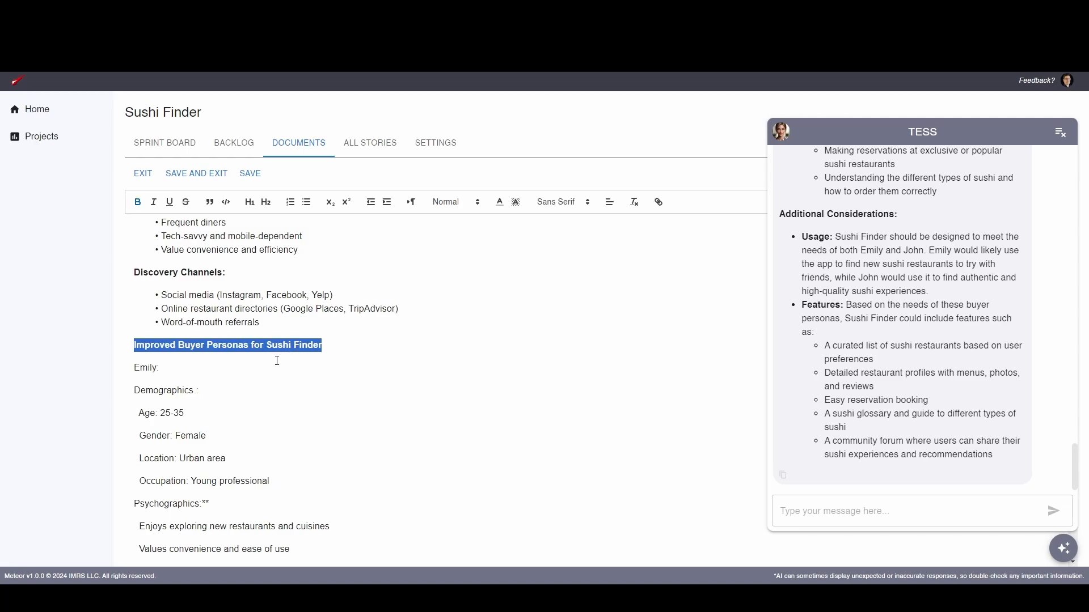
Make the first persona's name and the Demographics heading bold
{"action": "double_click", "coordinate": [146, 369]}
{"action": "key", "text": "ctrl+b"}
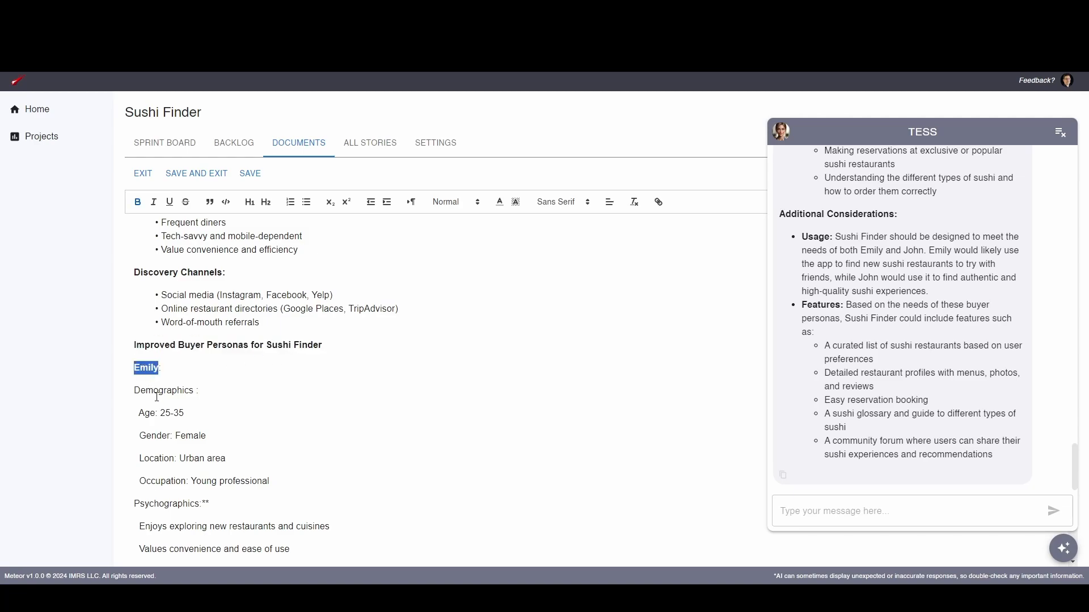
{"action": "double_click", "coordinate": [157, 391]}
{"action": "key", "text": "ctrl+b"}
Turn the first persona's Age, Gender, Location and Occupation lines into a bulleted list
{"action": "left_click_drag", "start_coordinate": [150, 412], "coordinate": [163, 483]}
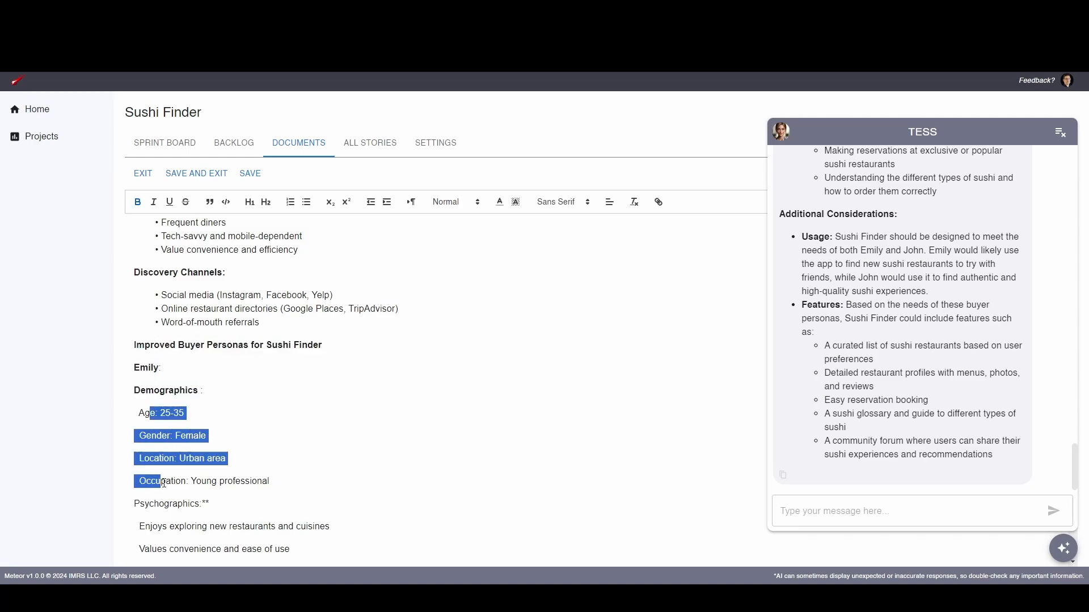
{"action": "left_click", "coordinate": [307, 202]}
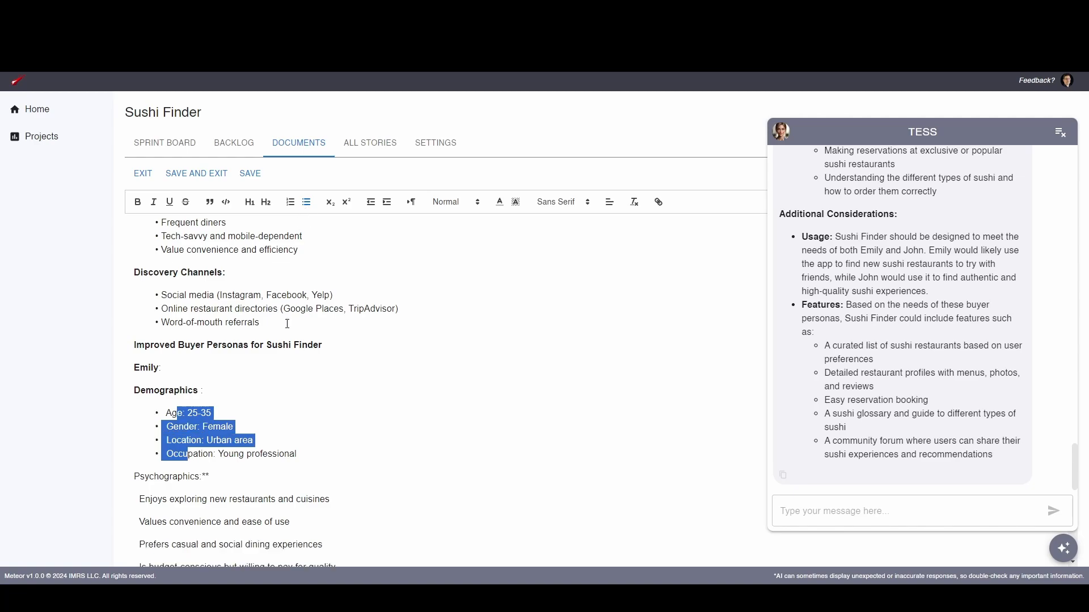
{"action": "left_click", "coordinate": [277, 421]}
Delete the trailing asterisks from the first persona's Psychographics heading and make the heading bold
{"action": "scroll", "coordinate": [277, 420], "scroll_direction": "down", "scroll_amount": 3}
{"action": "scroll", "coordinate": [229, 397], "scroll_direction": "up", "scroll_amount": 1}
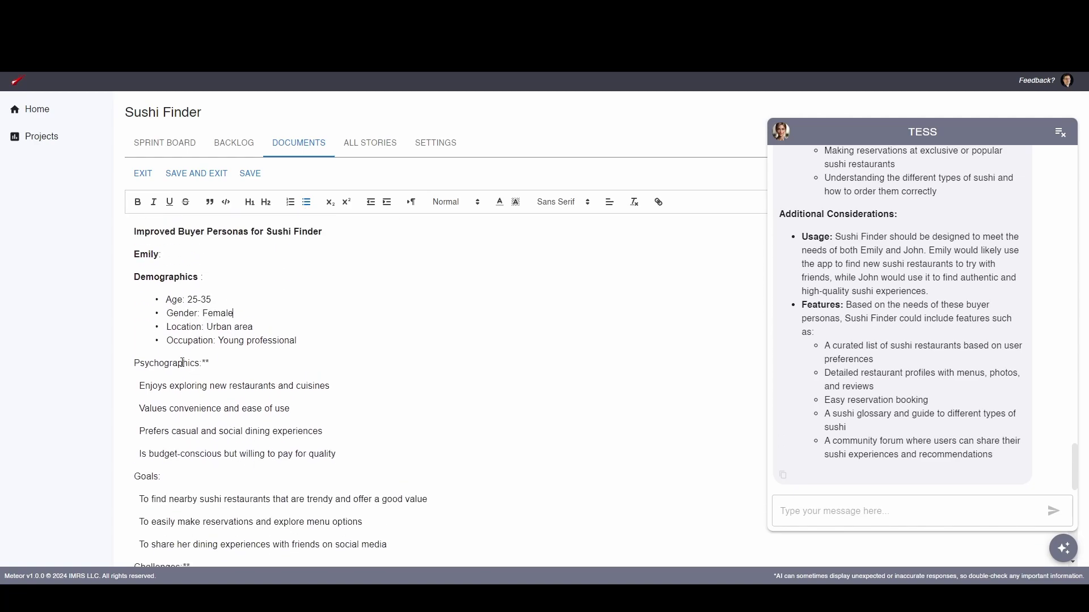
{"action": "left_click", "coordinate": [185, 366]}
{"action": "left_click", "coordinate": [216, 368]}
{"action": "key", "text": "BackSpace"}
{"action": "key", "text": "BackSpace"}
{"action": "key", "text": "Left"}
{"action": "key", "text": "shift+Home"}
{"action": "key", "text": "ctrl+b"}
Turn the four lines under the first persona's Psychographics heading into a bulleted list
{"action": "left_click_drag", "start_coordinate": [196, 387], "coordinate": [189, 455]}
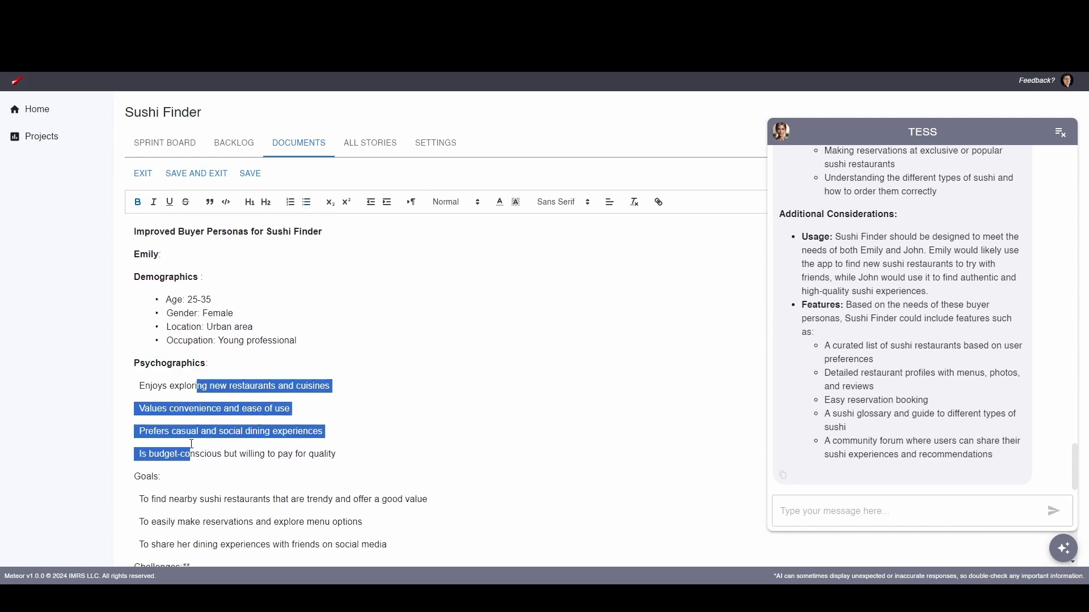
{"action": "left_click", "coordinate": [307, 205]}
{"action": "left_click", "coordinate": [371, 426]}
Make the first persona's Goals heading bold and turn its three lines into a bulleted list
{"action": "scroll", "coordinate": [363, 422], "scroll_direction": "down", "scroll_amount": 2}
{"action": "double_click", "coordinate": [150, 338]}
{"action": "key", "text": "ctrl+b"}
{"action": "left_click_drag", "start_coordinate": [179, 360], "coordinate": [182, 405]}
{"action": "left_click", "coordinate": [307, 202]}
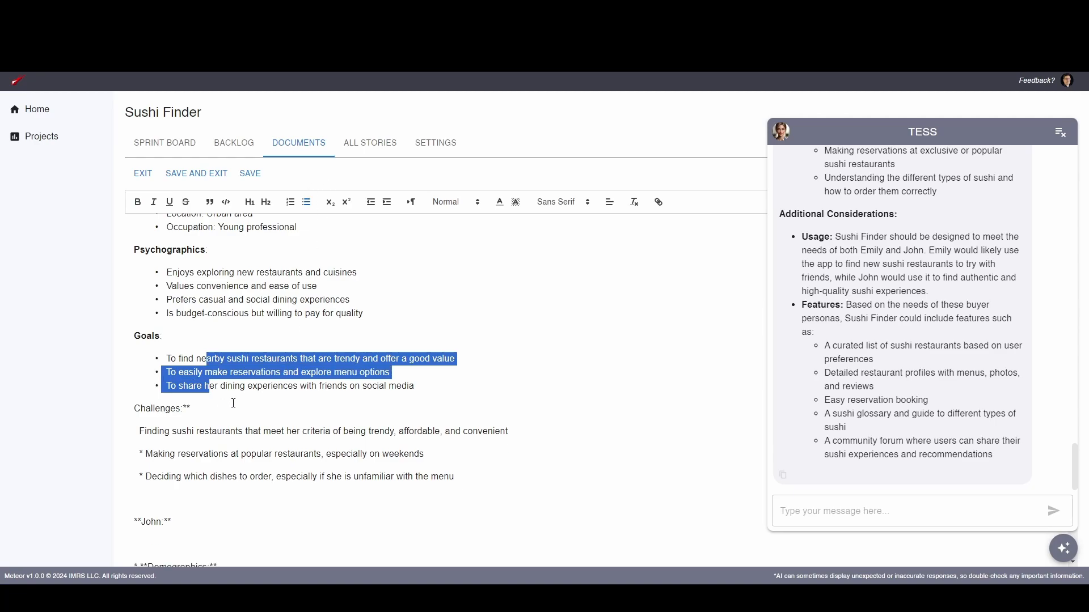
{"action": "left_click", "coordinate": [233, 404]}
Check the formatted personas and remove the stray space inside the second persona's Psychographics heading
{"action": "scroll", "coordinate": [396, 427], "scroll_direction": "up", "scroll_amount": 4}
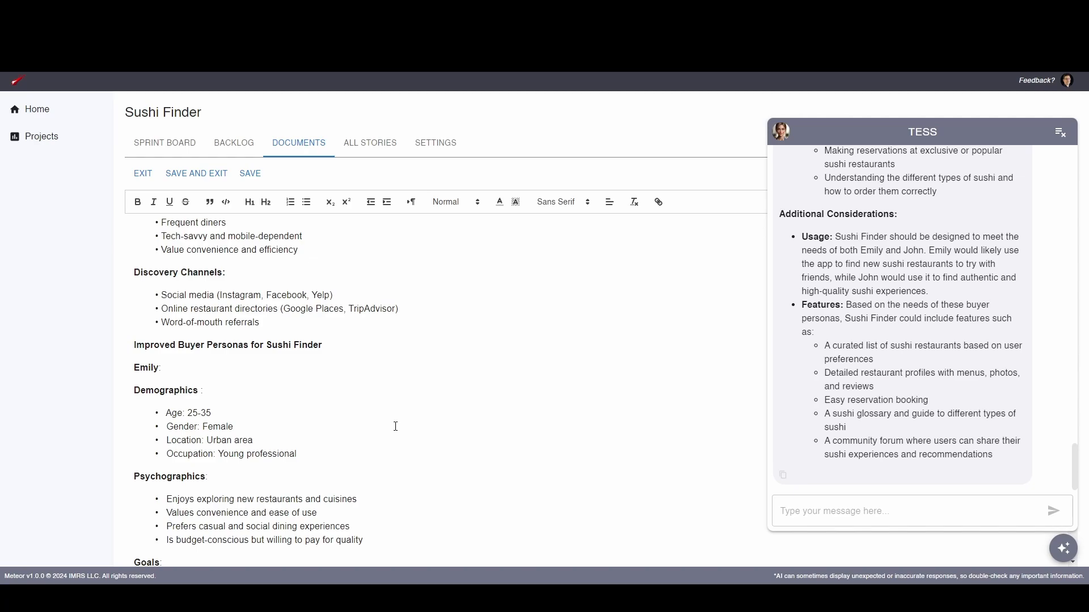
{"action": "scroll", "coordinate": [396, 427], "scroll_direction": "down", "scroll_amount": 10}
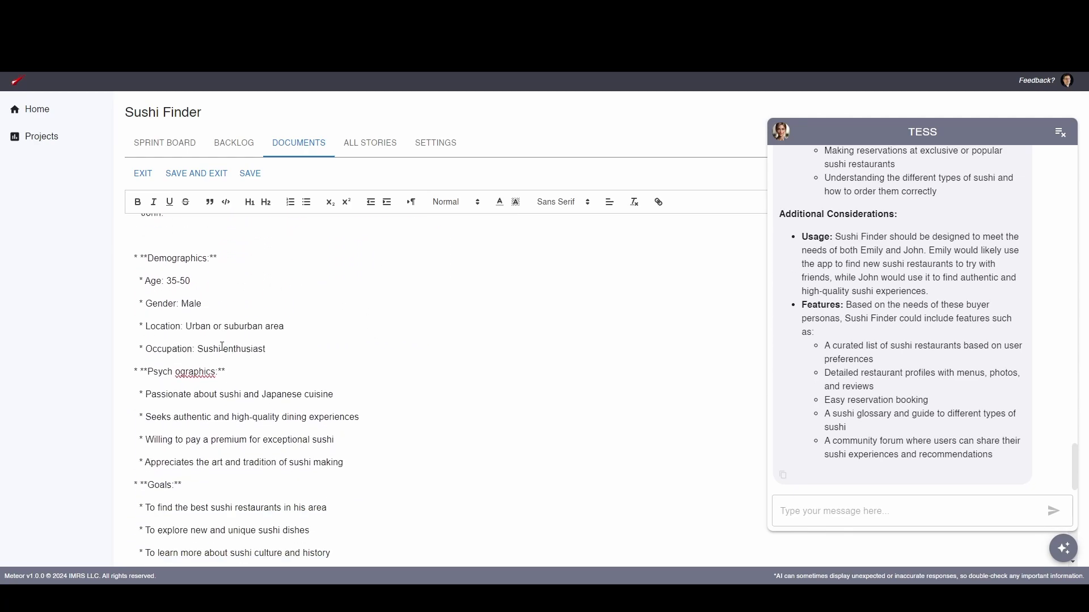
{"action": "scroll", "coordinate": [222, 346], "scroll_direction": "down", "scroll_amount": 3}
{"action": "scroll", "coordinate": [218, 368], "scroll_direction": "up", "scroll_amount": 1}
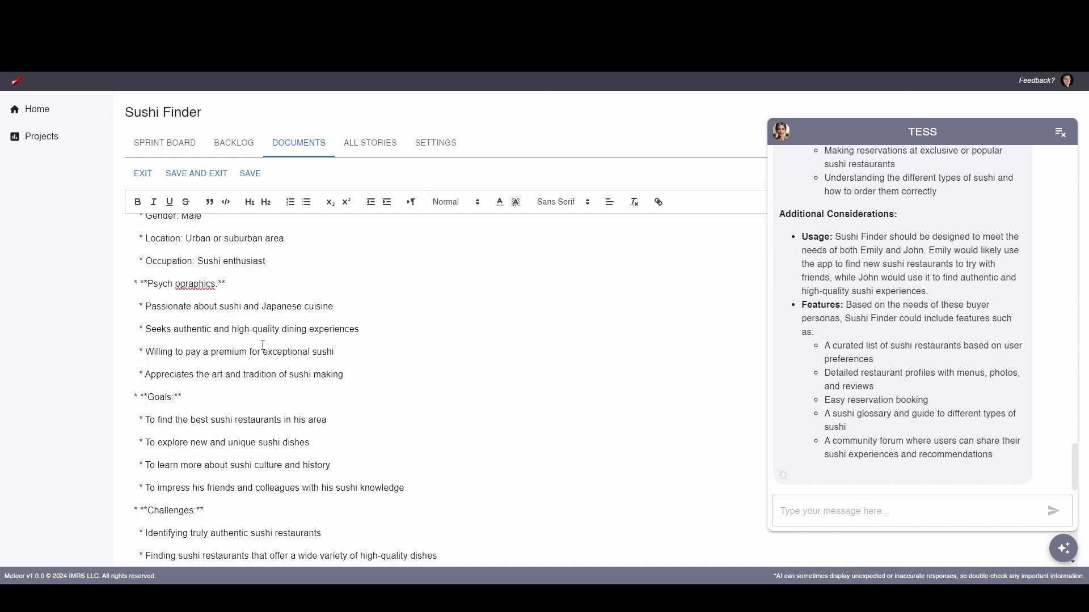
{"action": "key", "text": "BackSpace"}
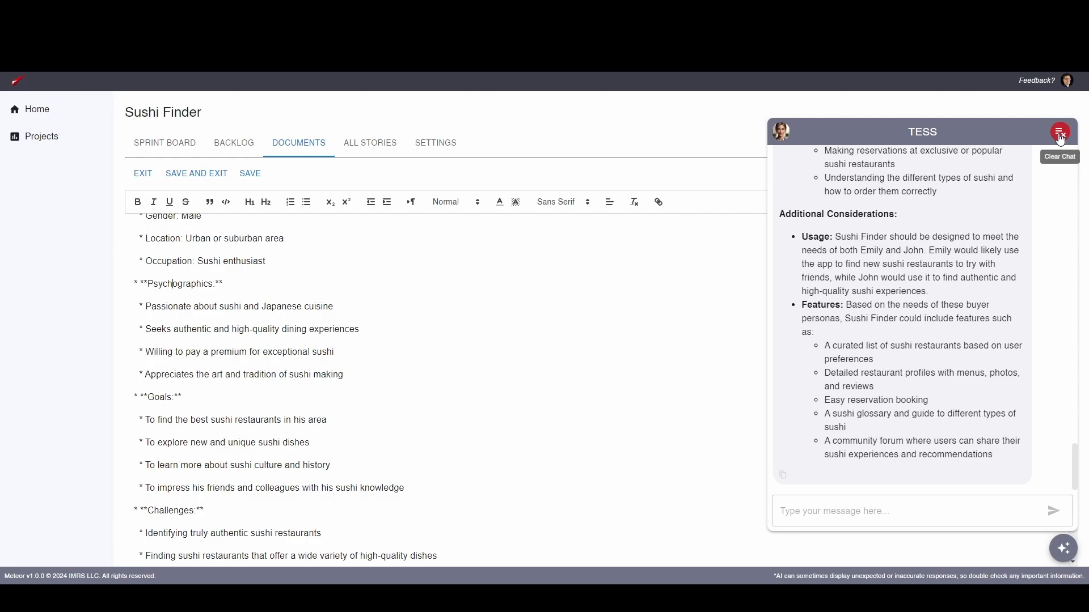
Look back through the assistant's improved personas answer and clear the chat
{"action": "scroll", "coordinate": [964, 206], "scroll_direction": "up", "scroll_amount": 15}
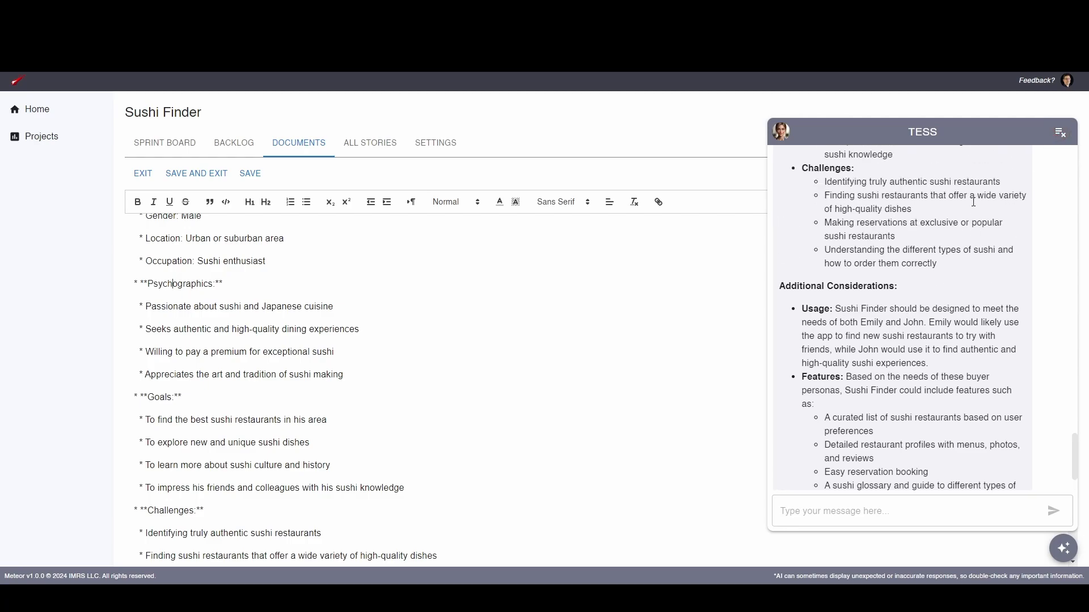
{"action": "left_click_drag", "start_coordinate": [1072, 337], "coordinate": [1073, 460]}
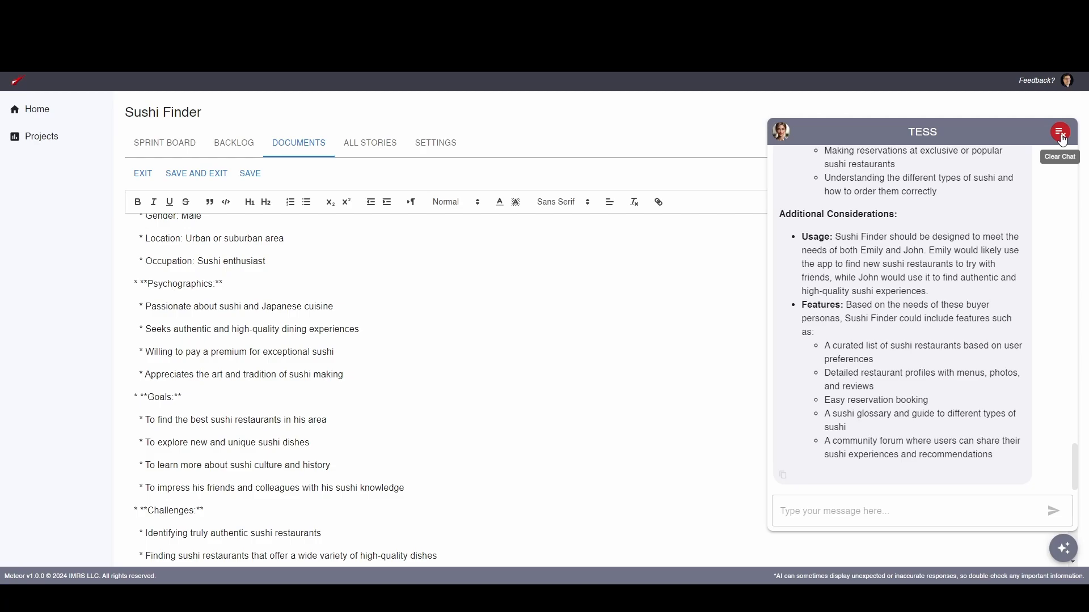
{"action": "scroll", "coordinate": [947, 363], "scroll_direction": "up", "scroll_amount": 10}
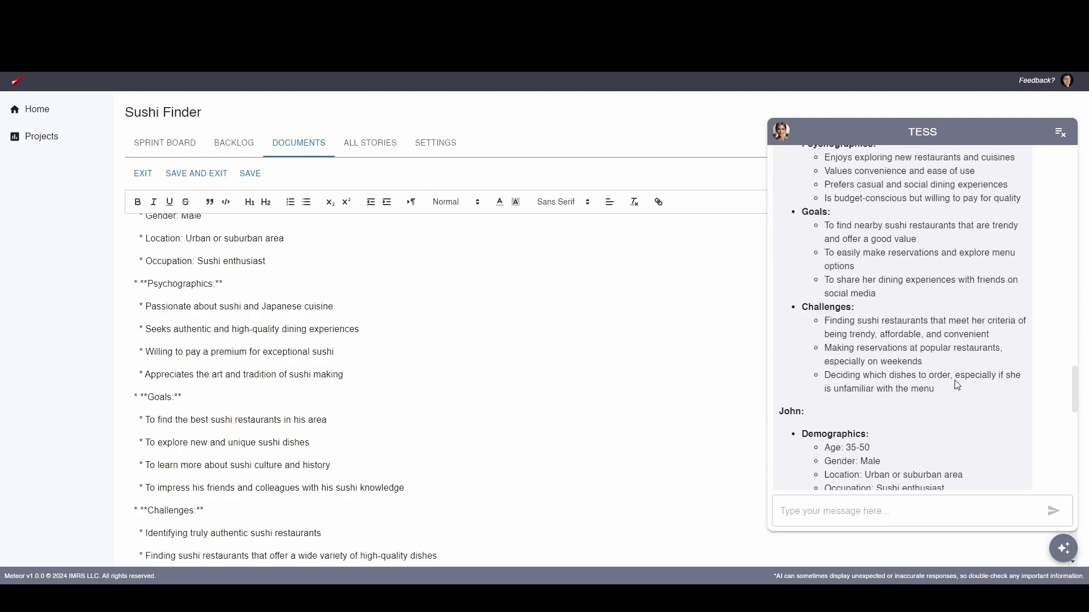
{"action": "scroll", "coordinate": [957, 364], "scroll_direction": "down", "scroll_amount": 5}
{"action": "scroll", "coordinate": [957, 364], "scroll_direction": "down", "scroll_amount": 5}
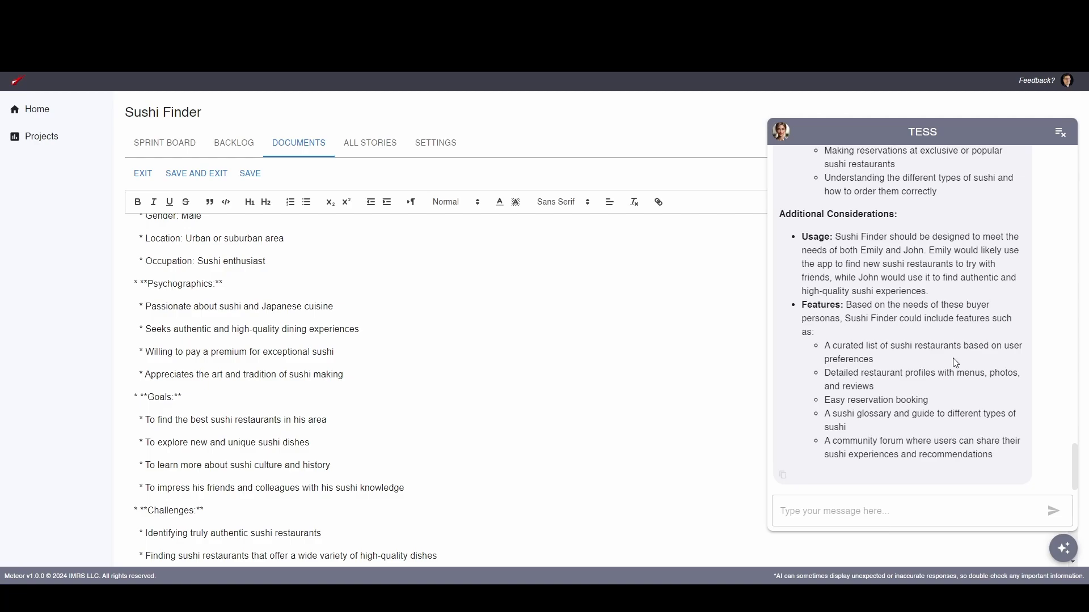
{"action": "left_click", "coordinate": [1058, 134]}
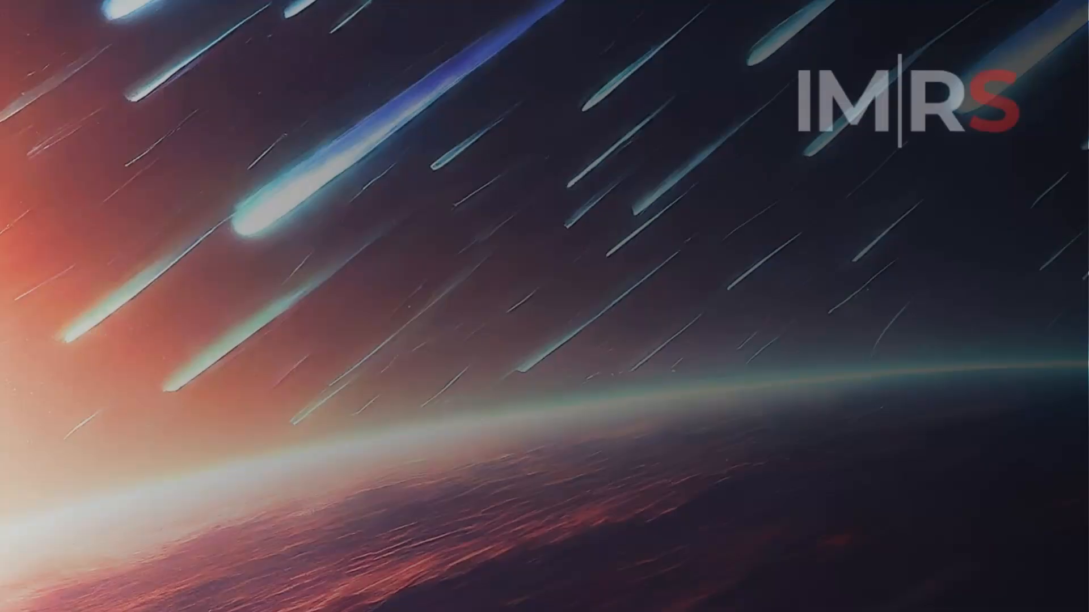